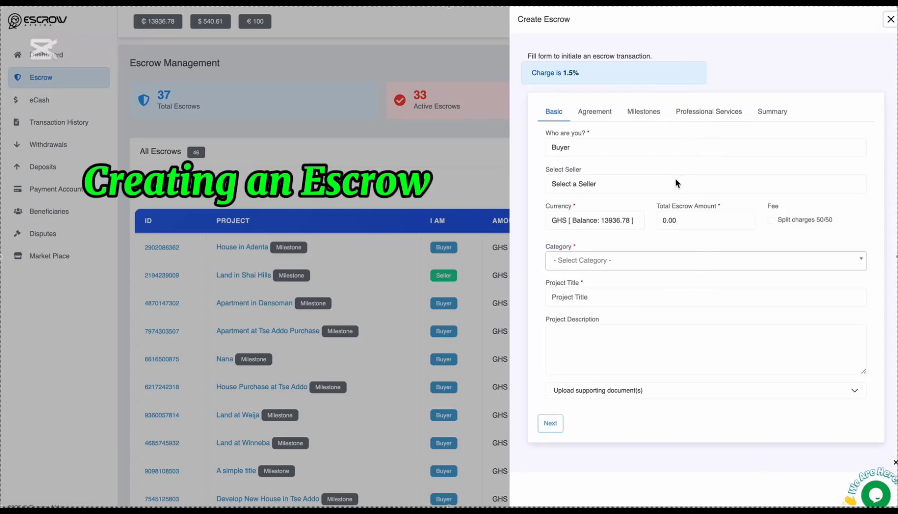
Step: Select the registered seller for the escrow and set the total escrow amount to 5000
left_click(675, 182)
left_click(650, 255)
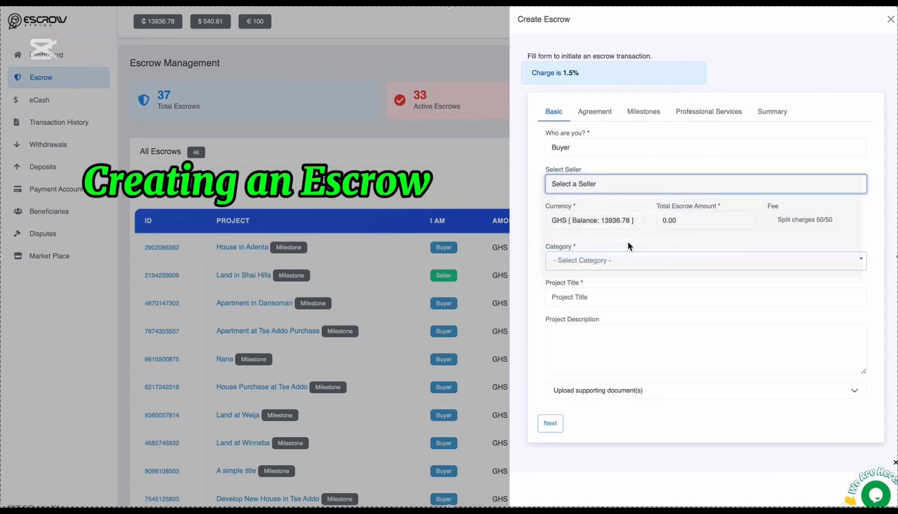
left_click(687, 215)
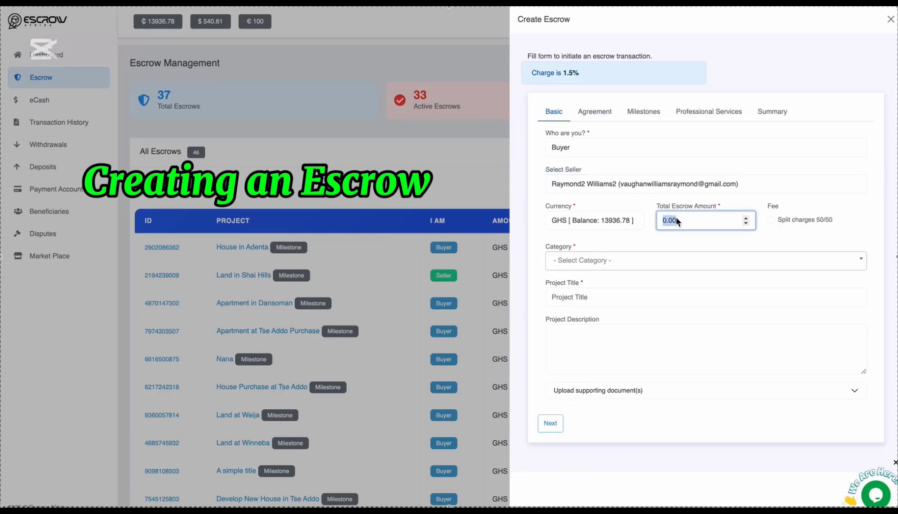
type("5000")
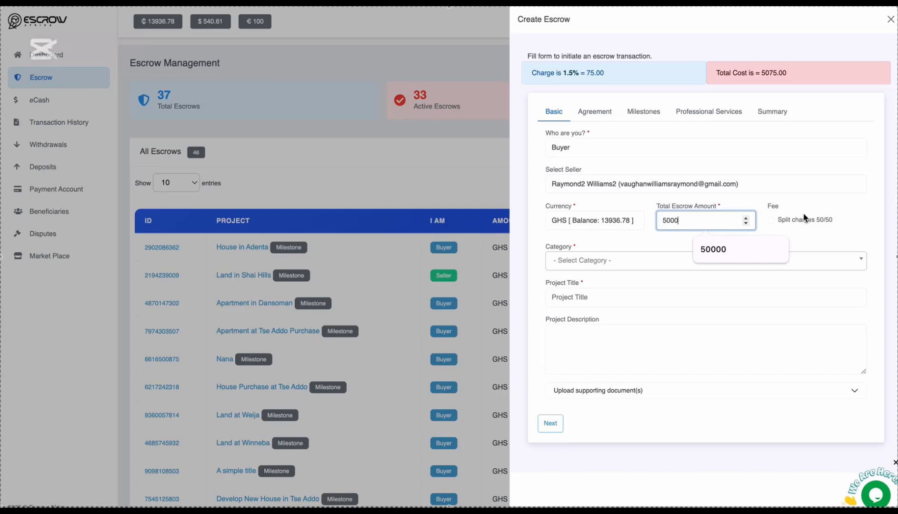
left_click(789, 216)
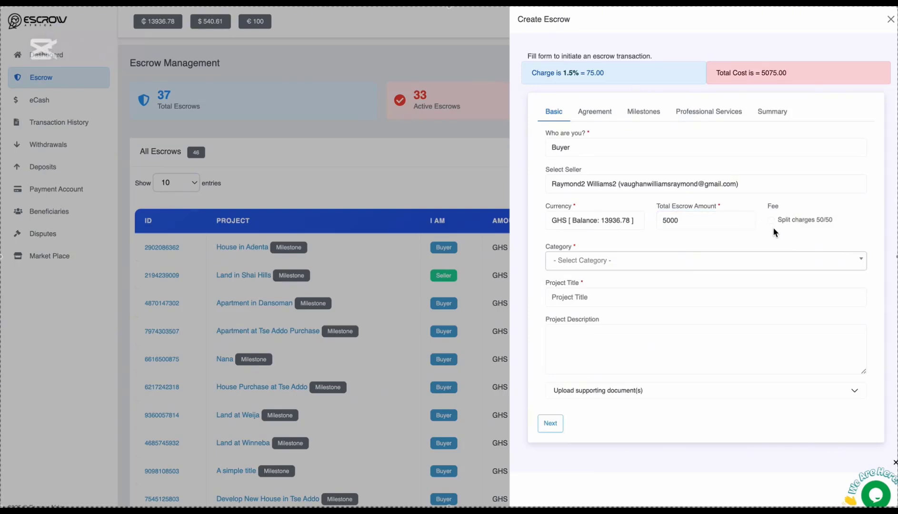
Step: Set the category to Land Purchase Escrow and enter the project title "Land in Kpebi"
left_click(699, 264)
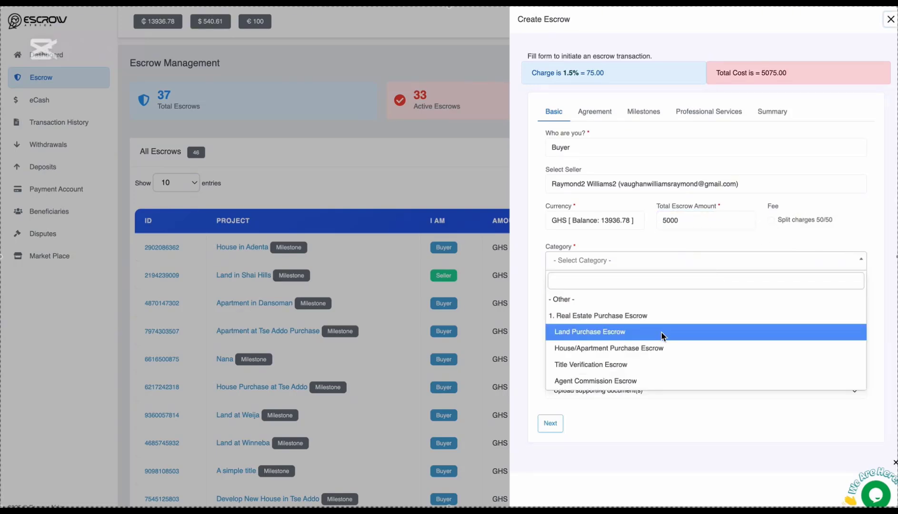
left_click(661, 337)
left_click(640, 293)
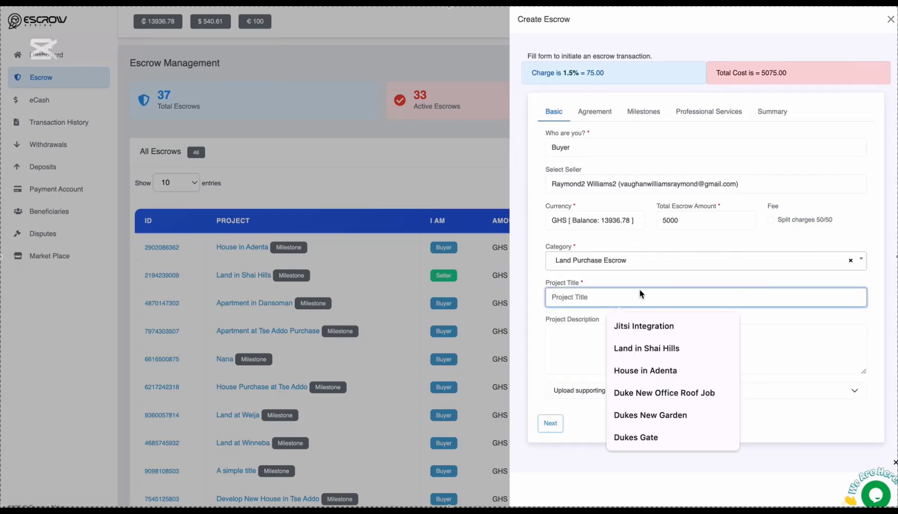
type("Land ")
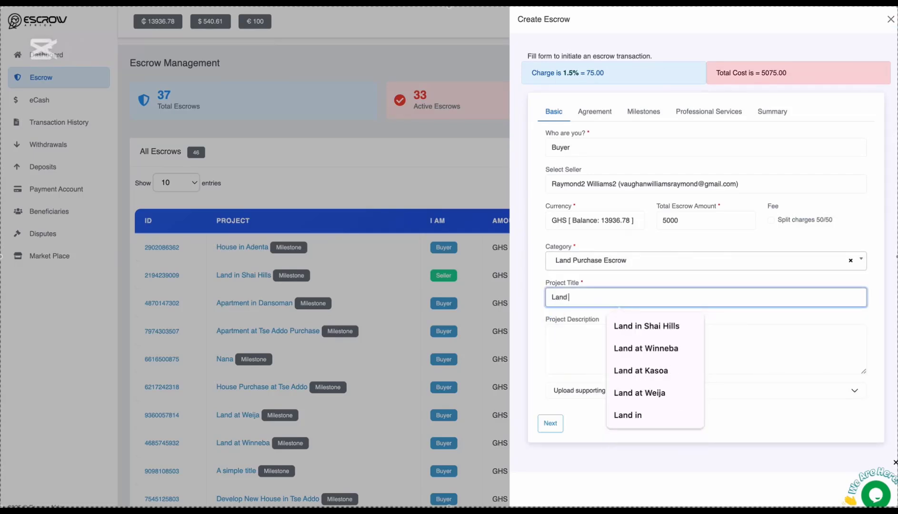
type("in Kpebi")
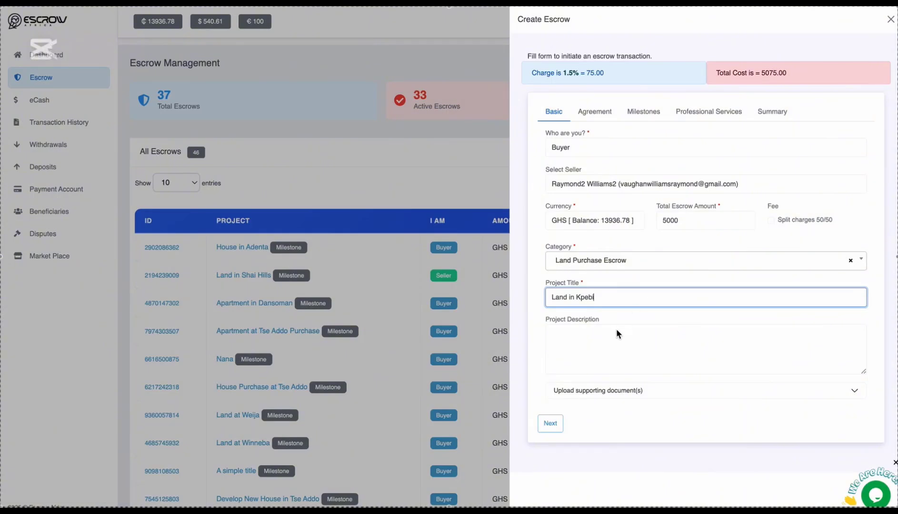
Step: Enter the project description "2 acre land in Kpebi"
left_click(609, 345)
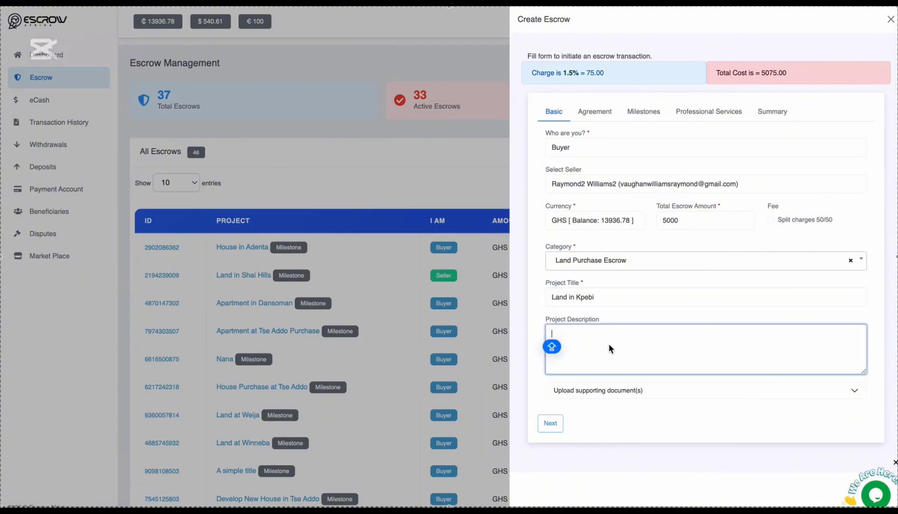
type("2 acre ")
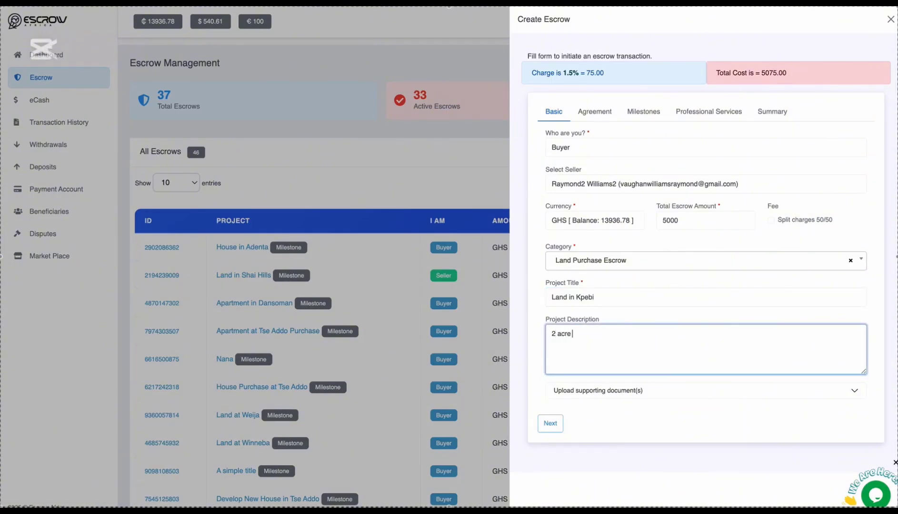
type("land in Kpebi")
Step: Upload PETSFY3N5UV6P1.png from Downloads as the supporting document and continue to the agreement section
left_click(622, 389)
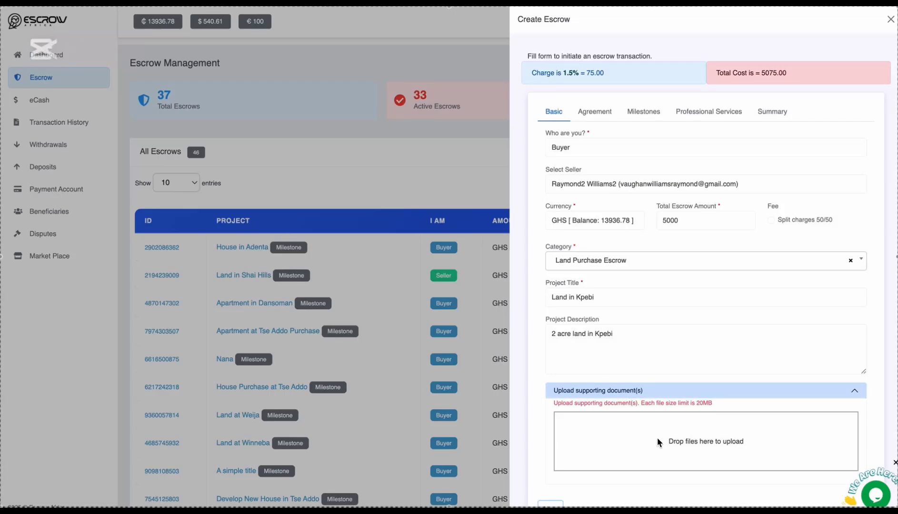
left_click(684, 446)
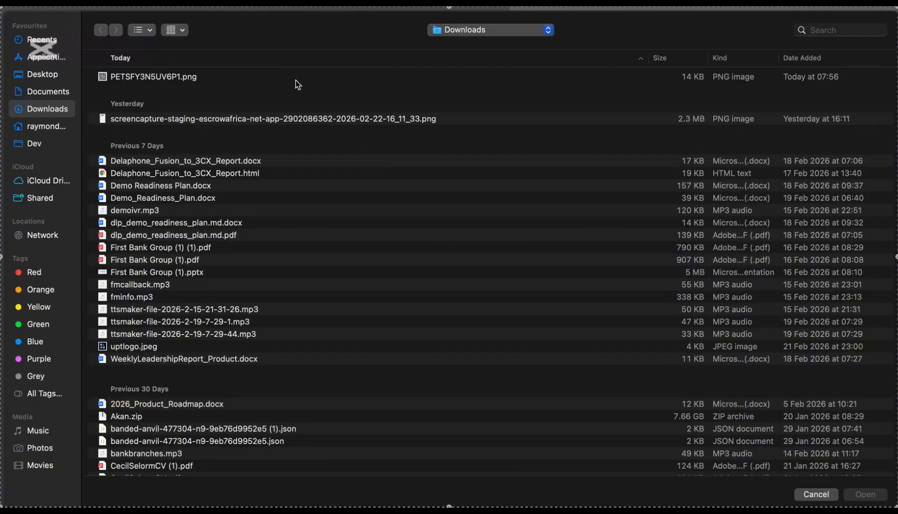
left_click(296, 78)
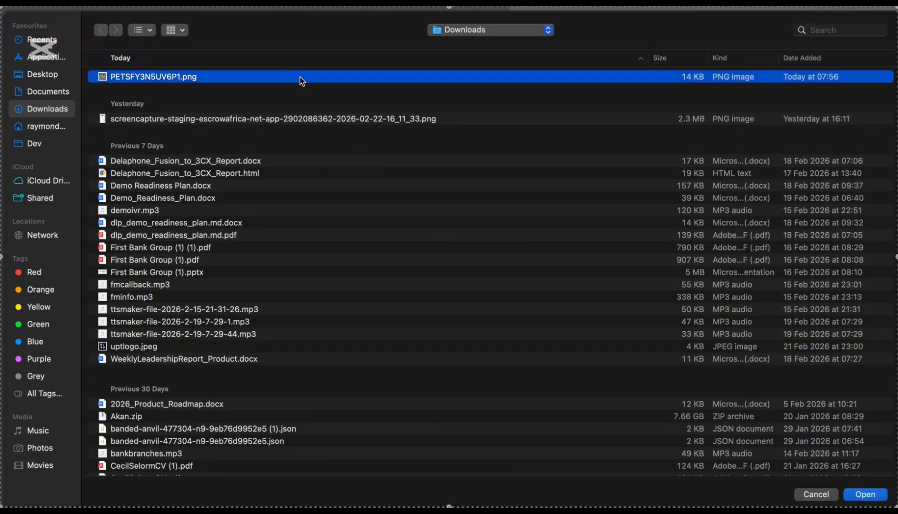
left_click(881, 495)
scroll(815, 418, "down", 3)
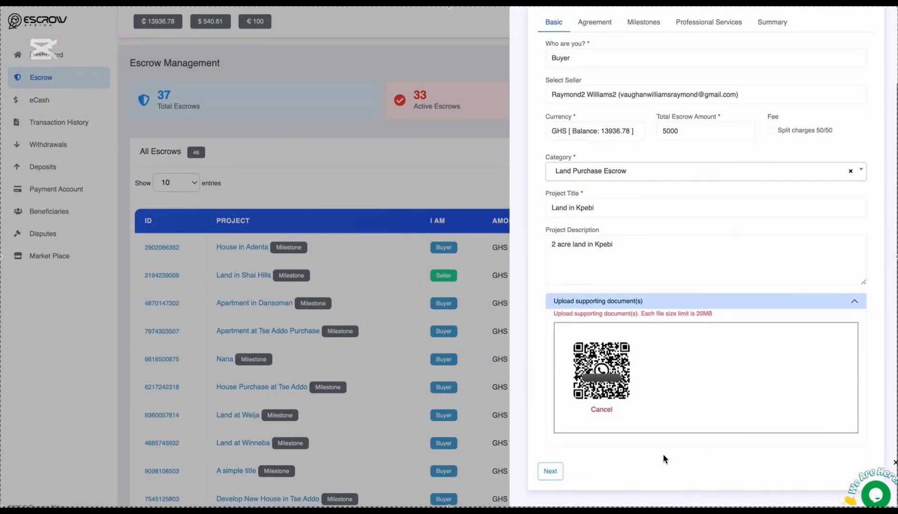
left_click(550, 471)
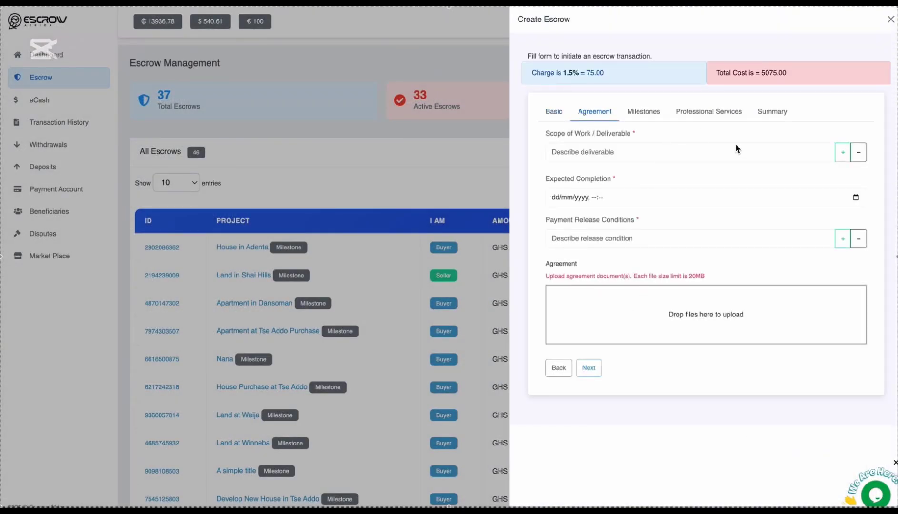
Step: Add two deliverables to the scope of work: "Land Deed" and "Pictures of Land"
left_click(731, 153)
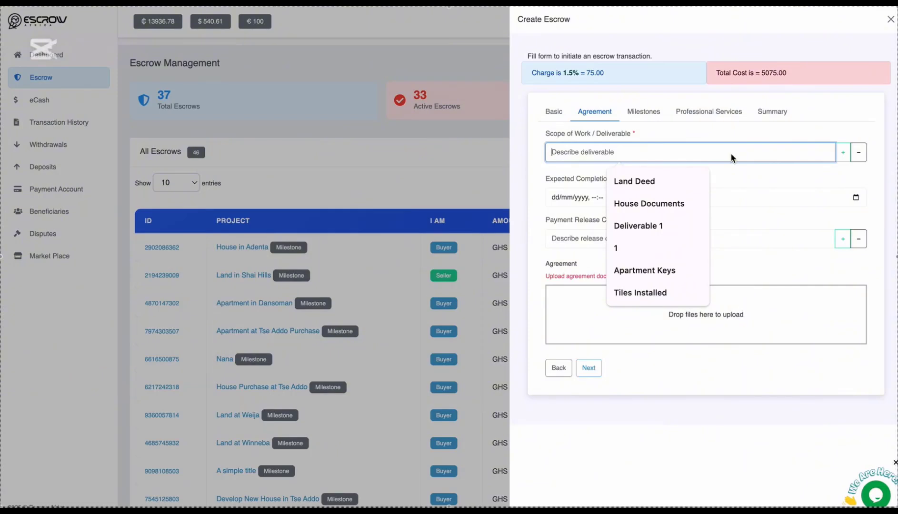
key("Down")
key("Return")
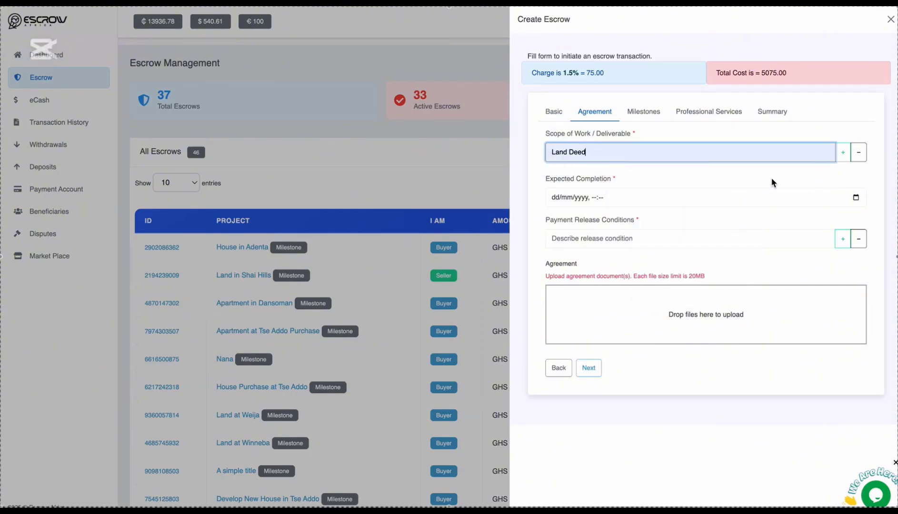
left_click(843, 155)
left_click(712, 176)
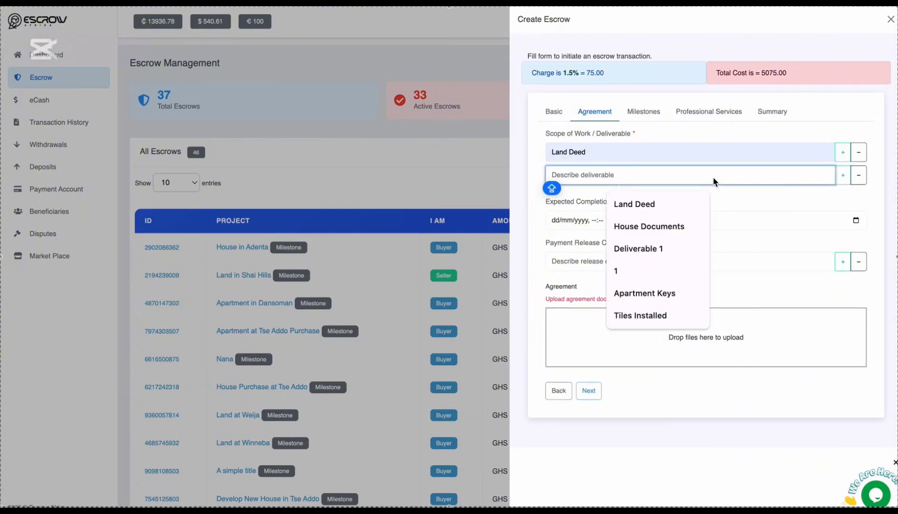
type("Pictur")
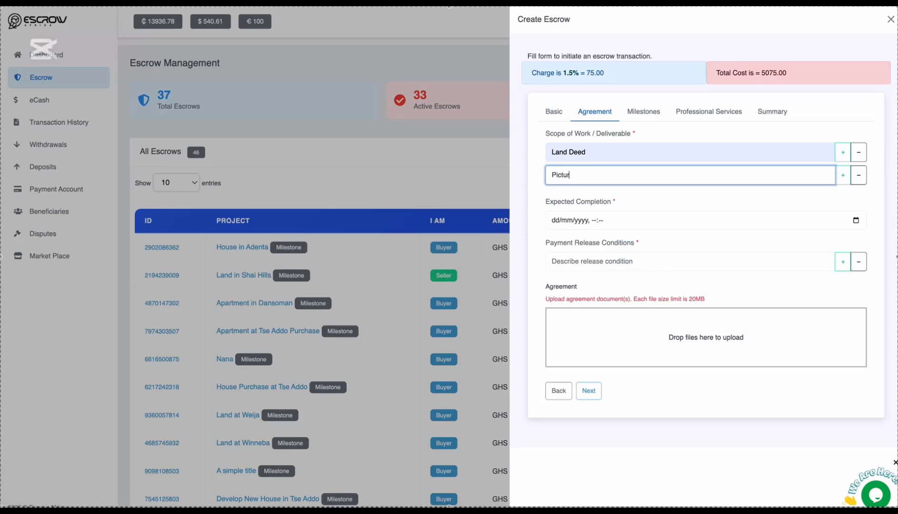
type("es of Land")
Step: Set the expected completion date to 27/02/2026
left_click(855, 220)
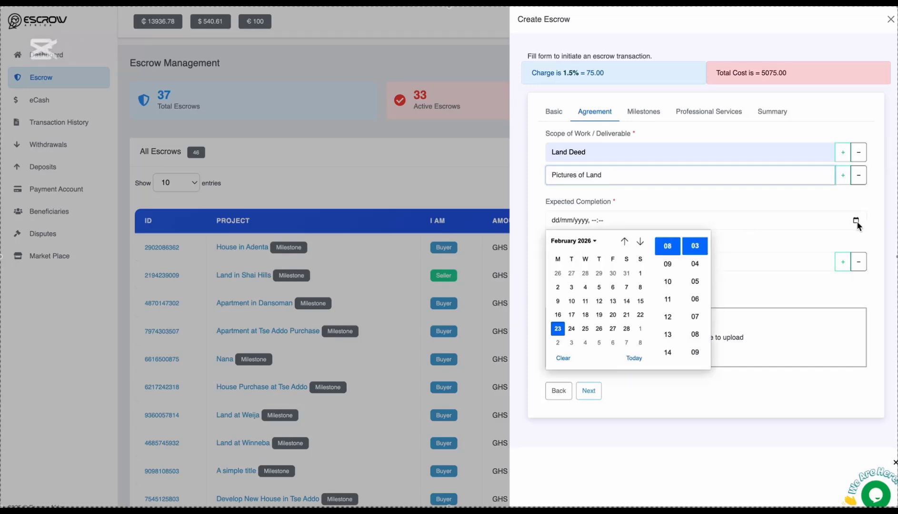
left_click(613, 328)
left_click(728, 217)
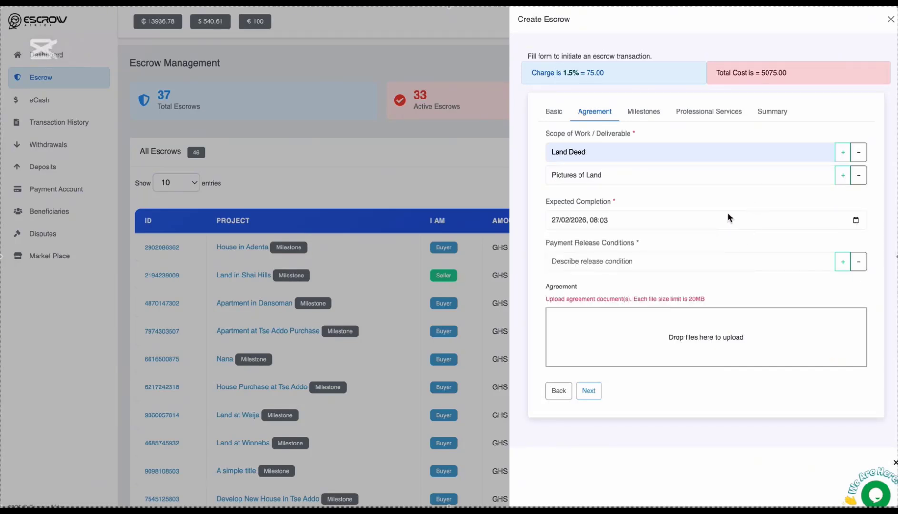
Step: Enter "Land deeds provided" as the payment release condition
left_click(657, 265)
type("Lan")
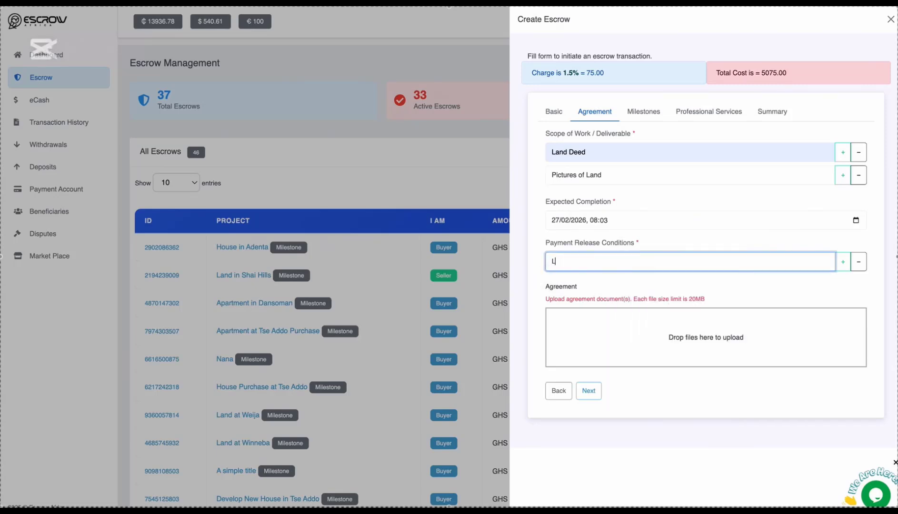
type("d deeds provided")
Step: Upload PETSFY3N5UV6P1.png as the agreement document and continue to the milestones section
left_click(661, 349)
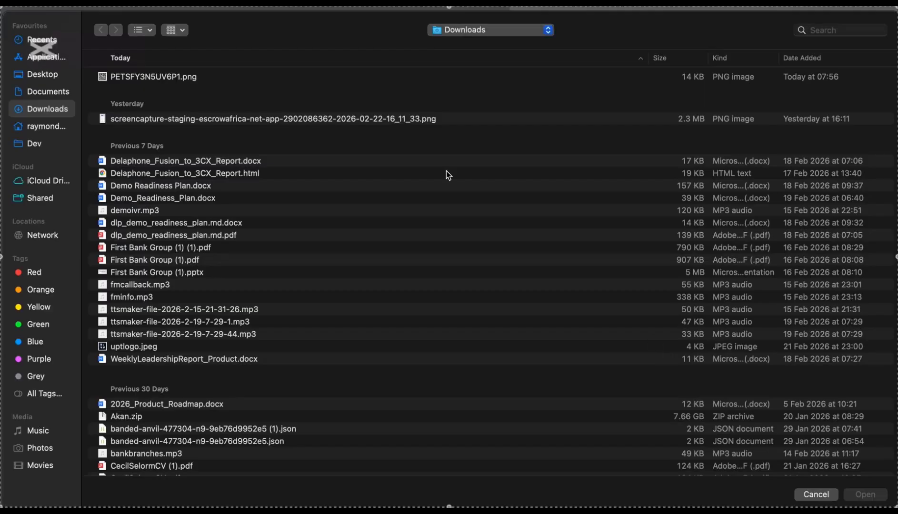
left_click(313, 77)
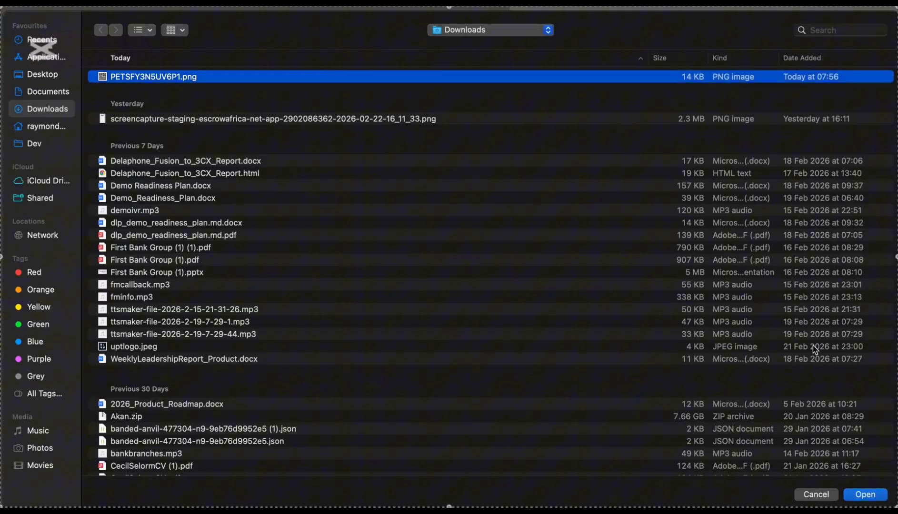
left_click(876, 494)
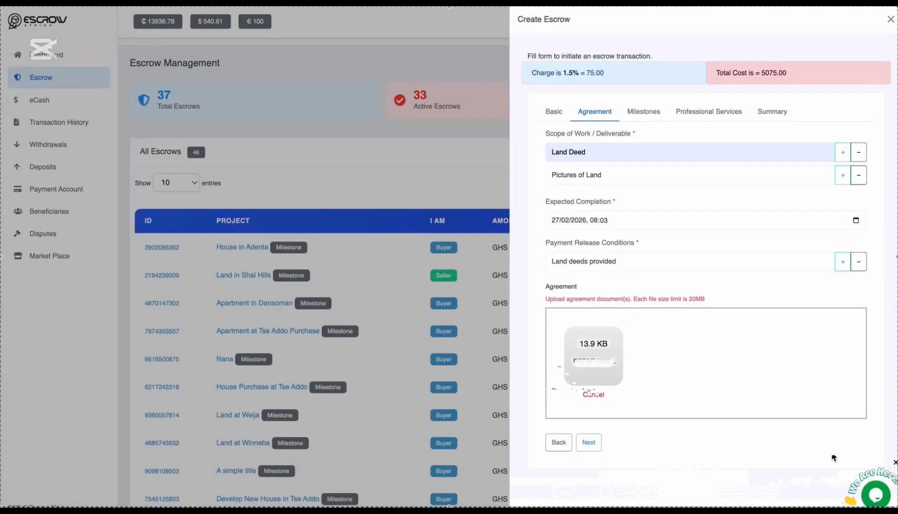
left_click(589, 443)
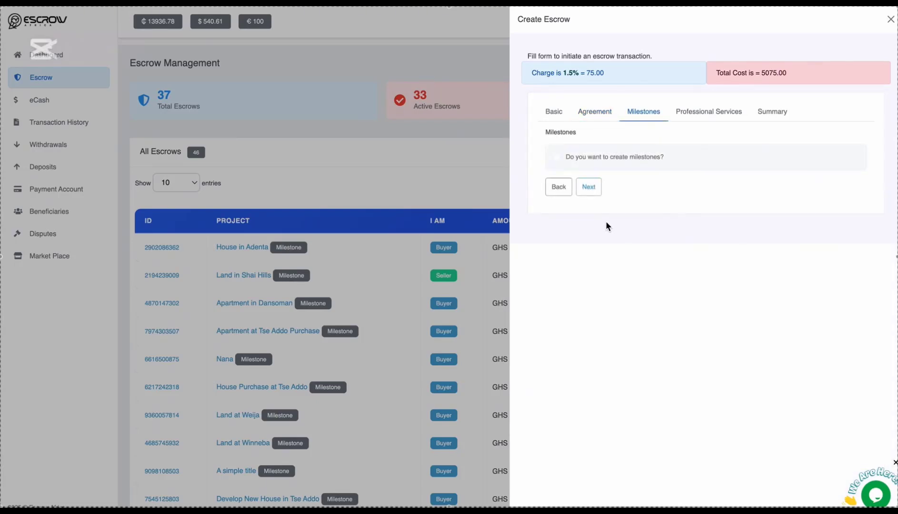
Step: Enable milestone creation and title the first milestone "Images and Inspection of land"
left_click(557, 157)
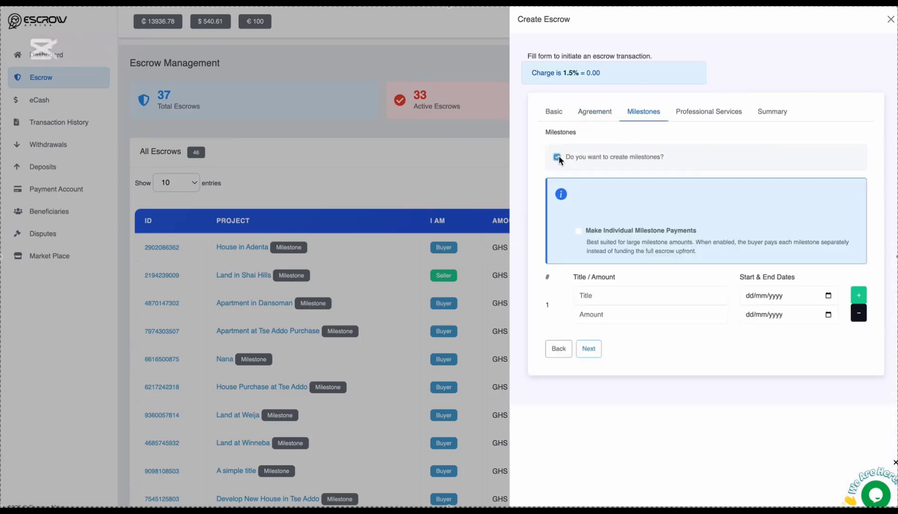
left_click(614, 298)
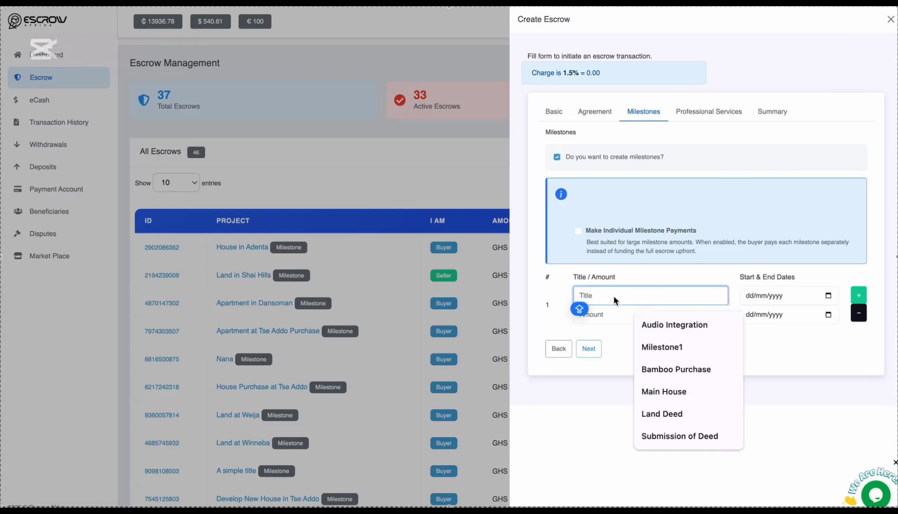
type("I")
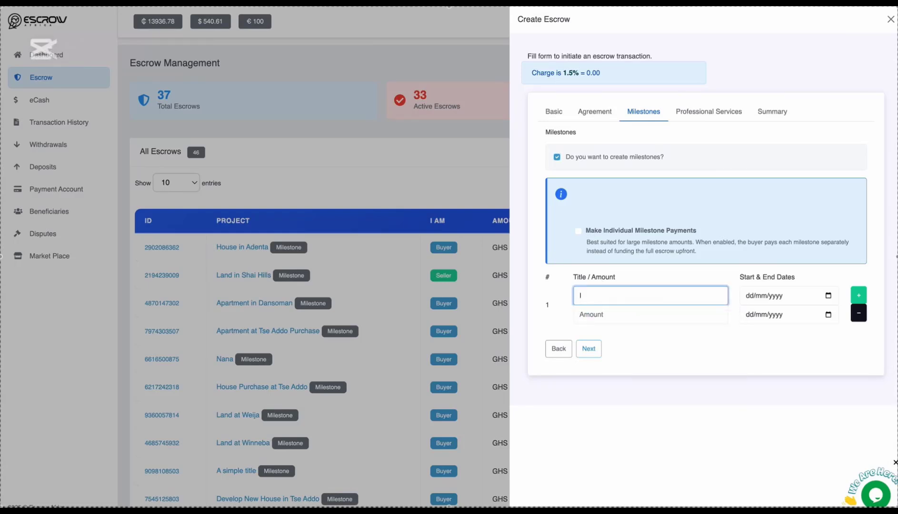
type("mages and Inspection of land")
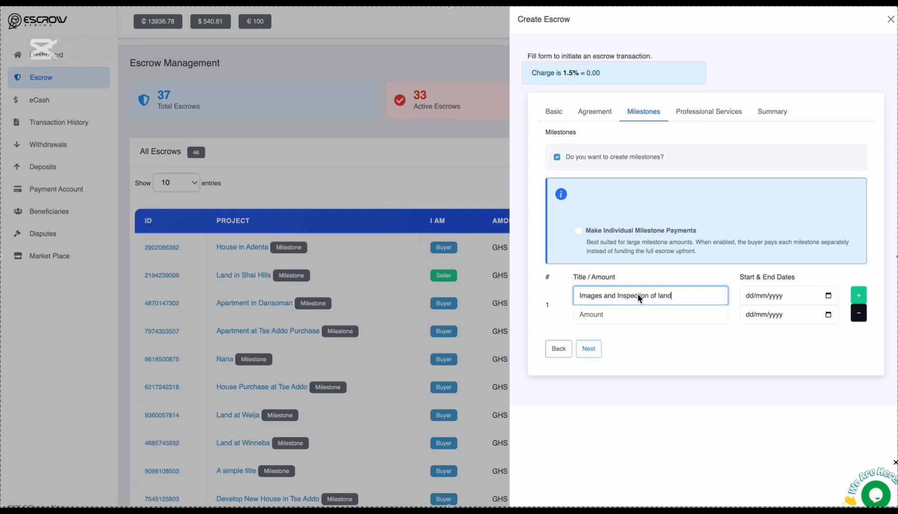
Step: Give the first milestone an amount of 2000, a start date of 25/02/2026 and an end date of 28/02/2026
left_click(828, 295)
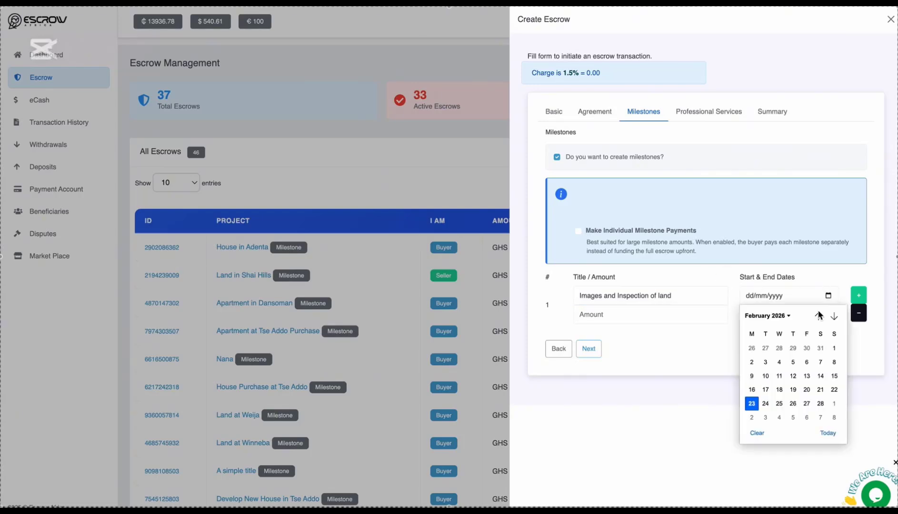
left_click(779, 404)
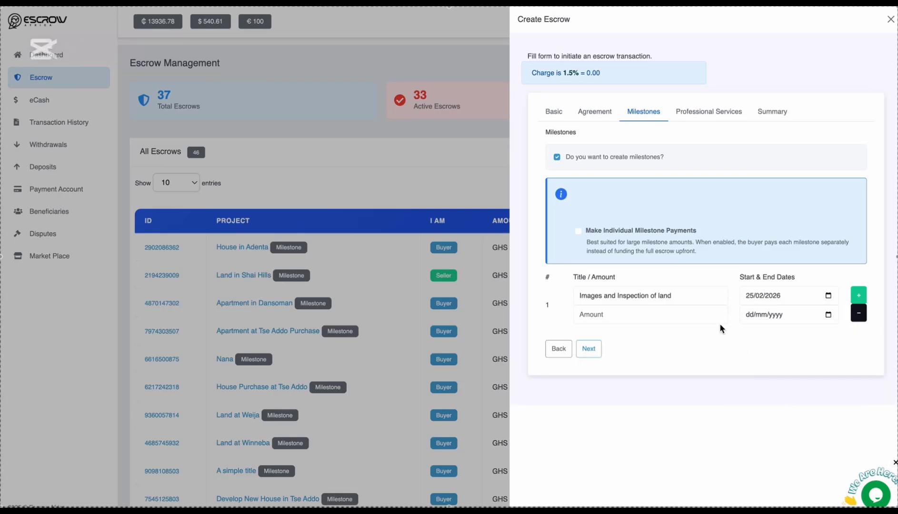
left_click(683, 318)
type("2000")
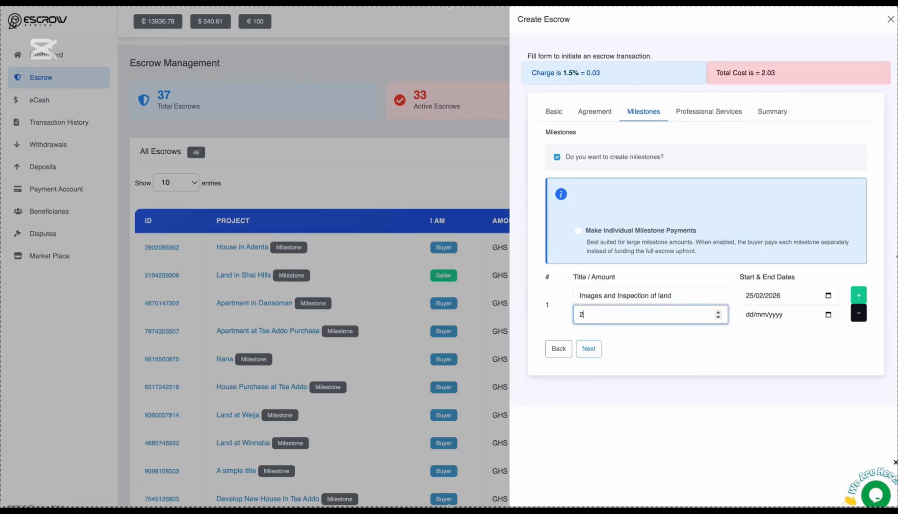
left_click(828, 314)
left_click(820, 422)
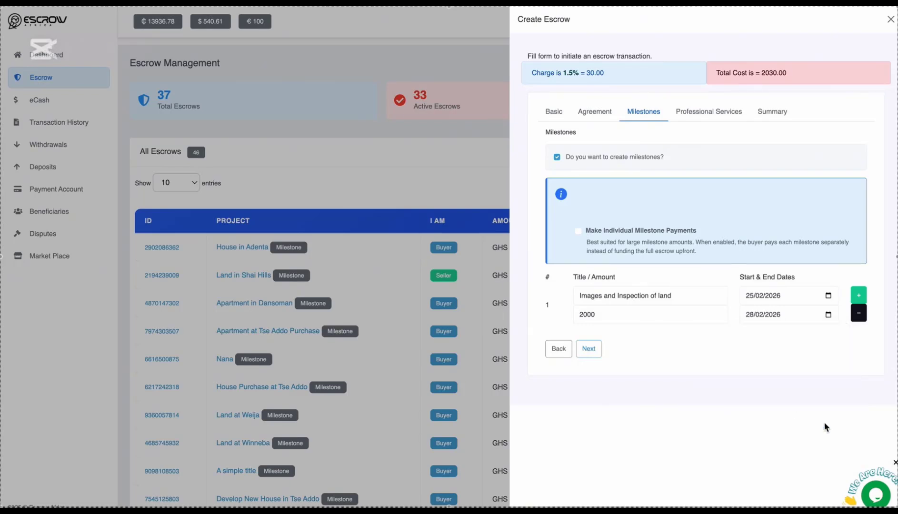
Step: Add a second milestone titled "Land deeds" with start date 01/03/2026, end date 04/03/2026 and an amount of 3000
left_click(859, 295)
left_click(617, 341)
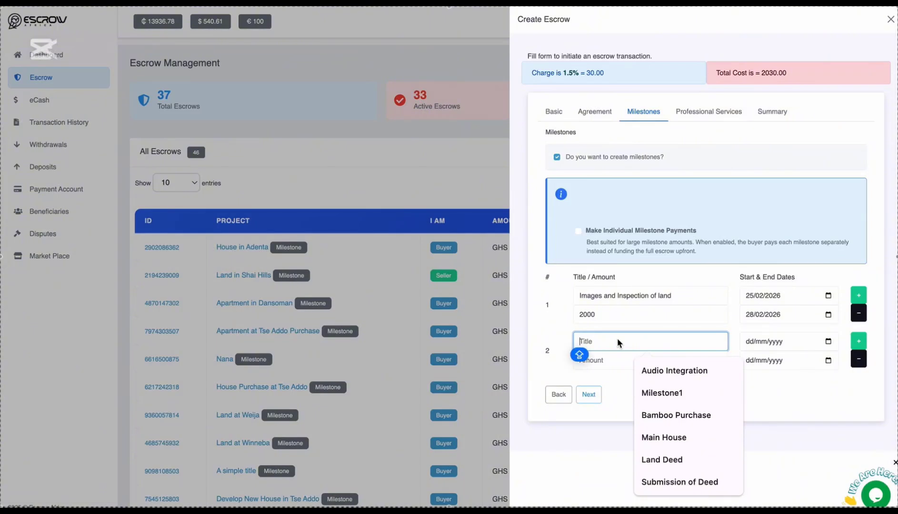
type("Land deeds")
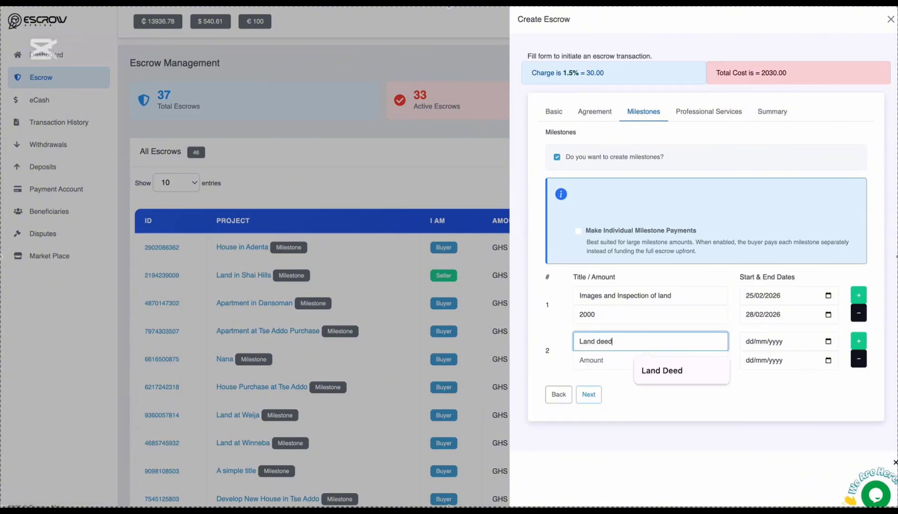
left_click(828, 342)
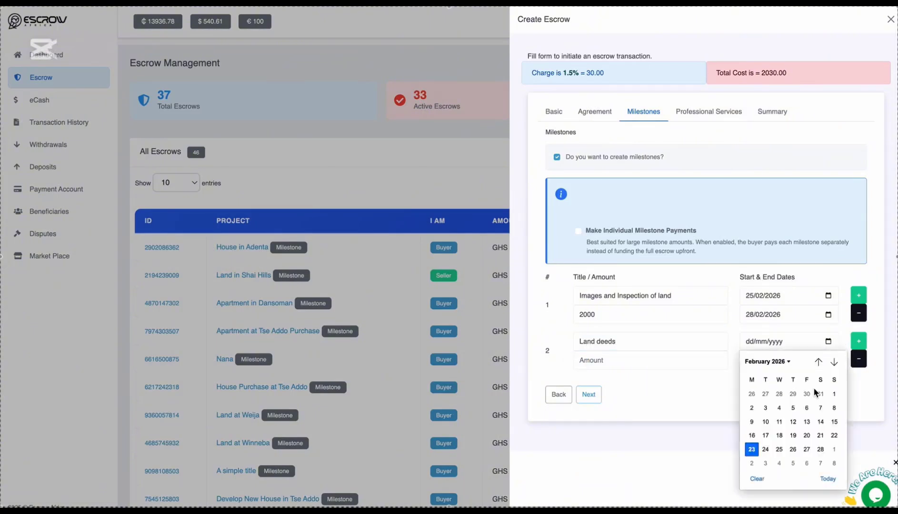
left_click(829, 449)
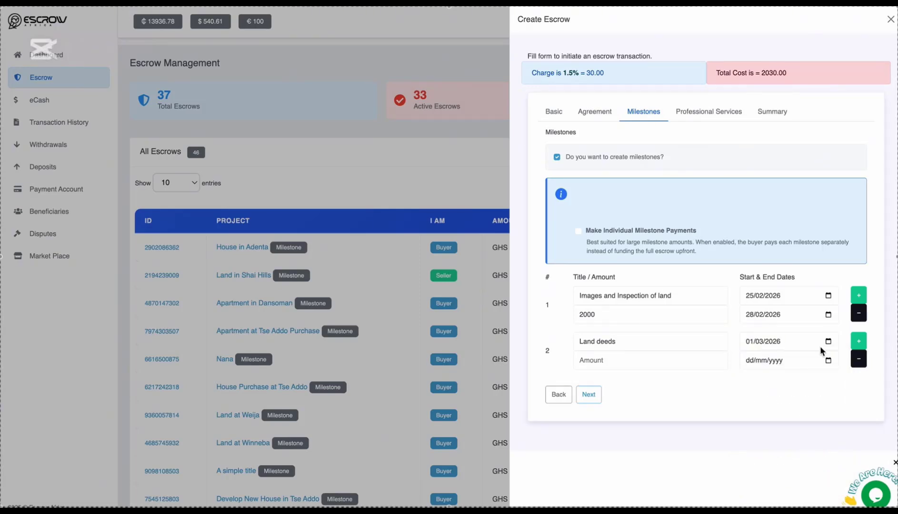
left_click(828, 360)
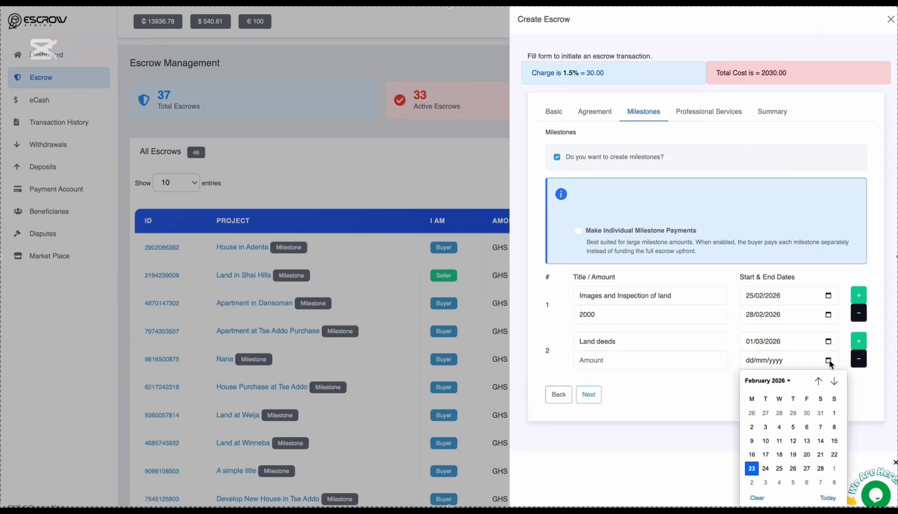
left_click(780, 482)
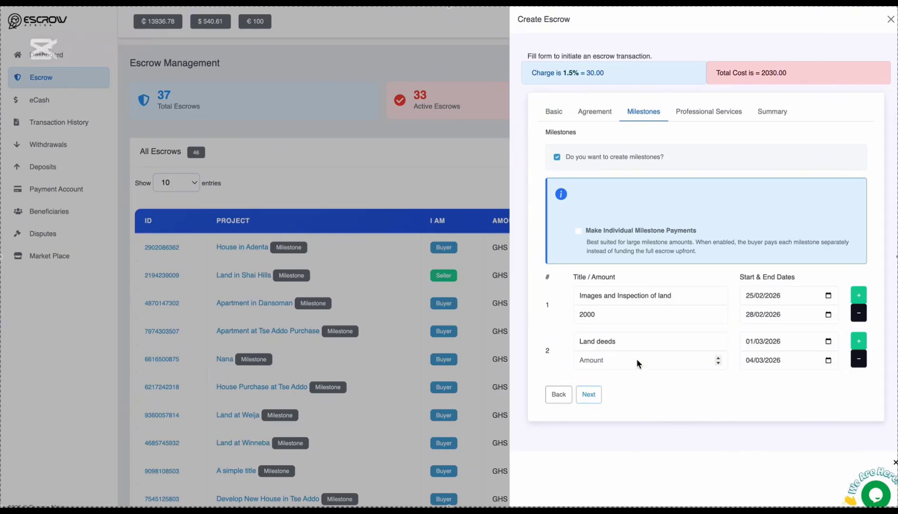
left_click(697, 360)
type("3000")
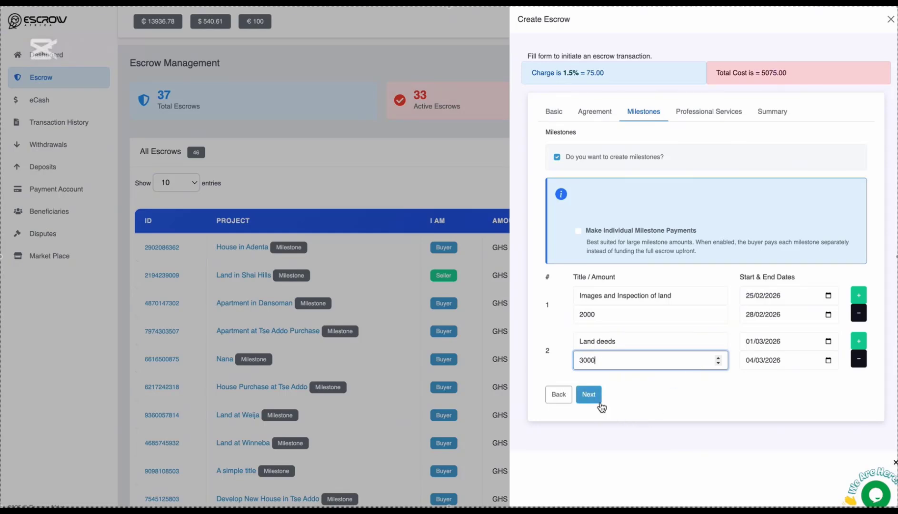
Step: Continue past the professional services without selecting any, review the summary and submit the Land in Kpebi escrow
left_click(599, 403)
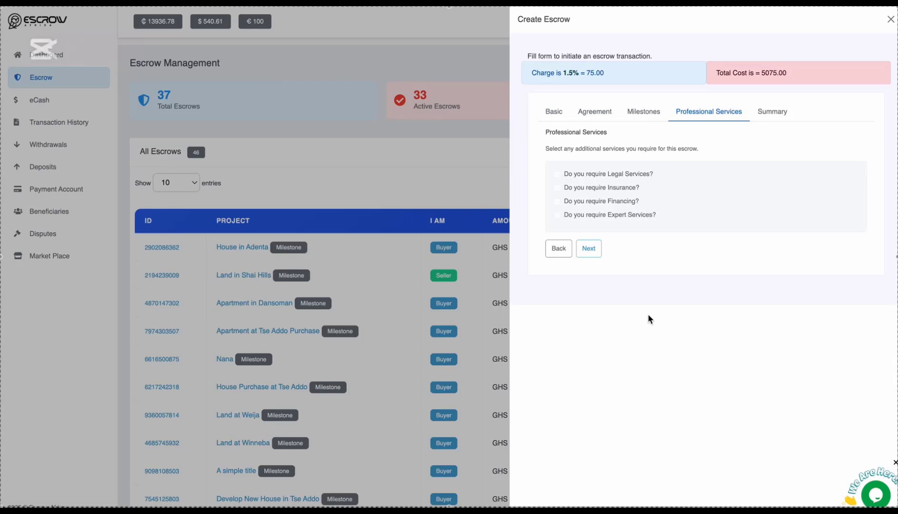
left_click(589, 248)
scroll(692, 339, "down", 3)
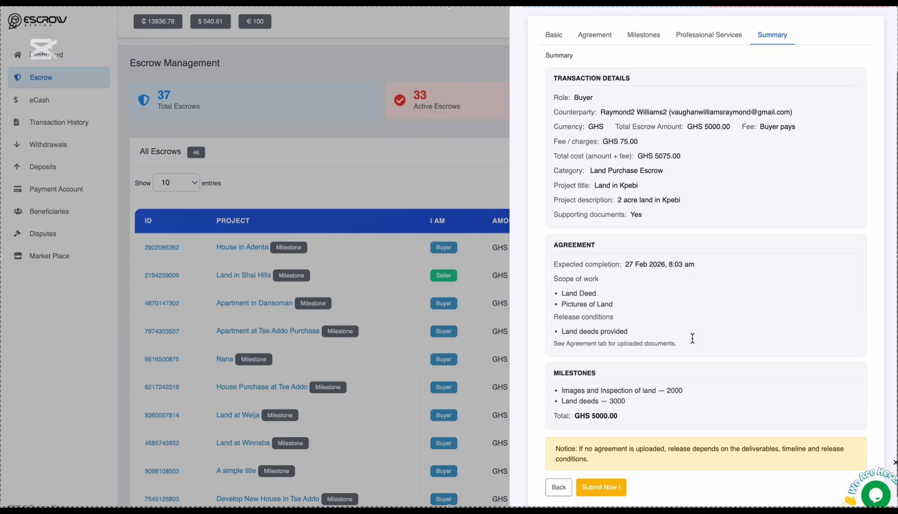
scroll(693, 338, "down", 1)
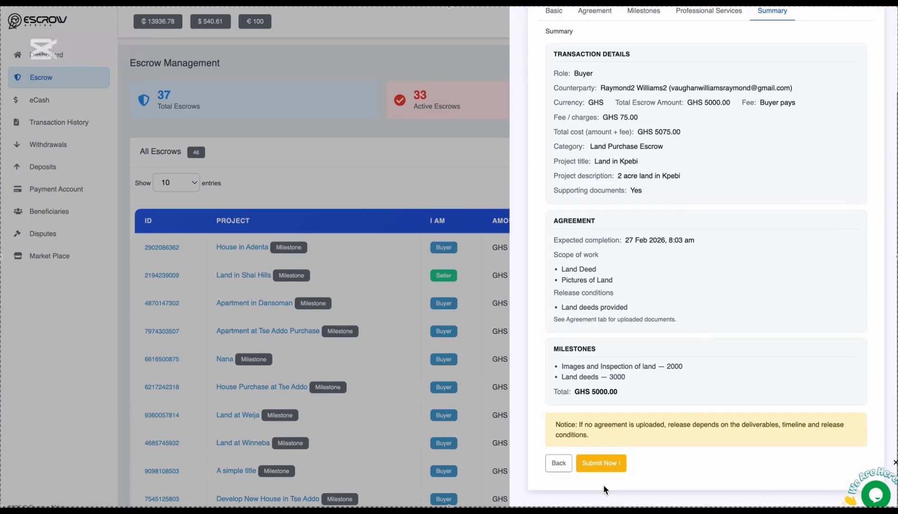
left_click(611, 464)
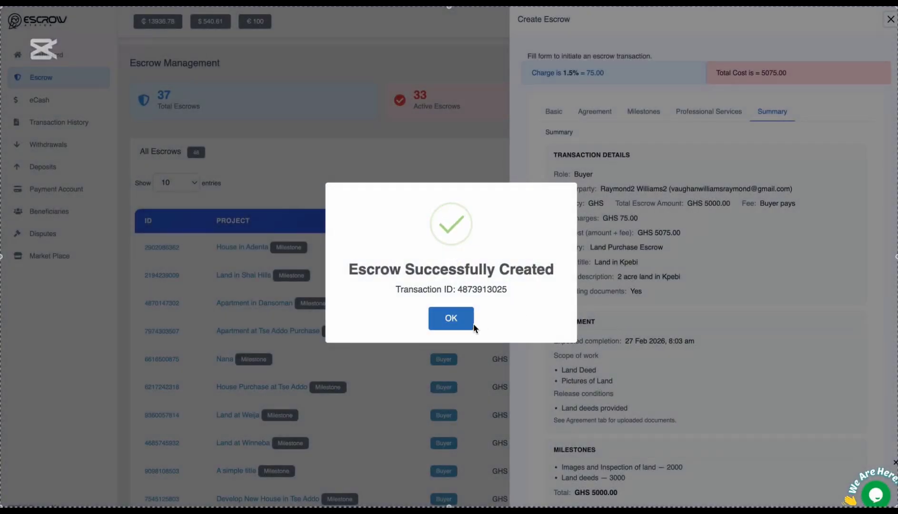
left_click(457, 324)
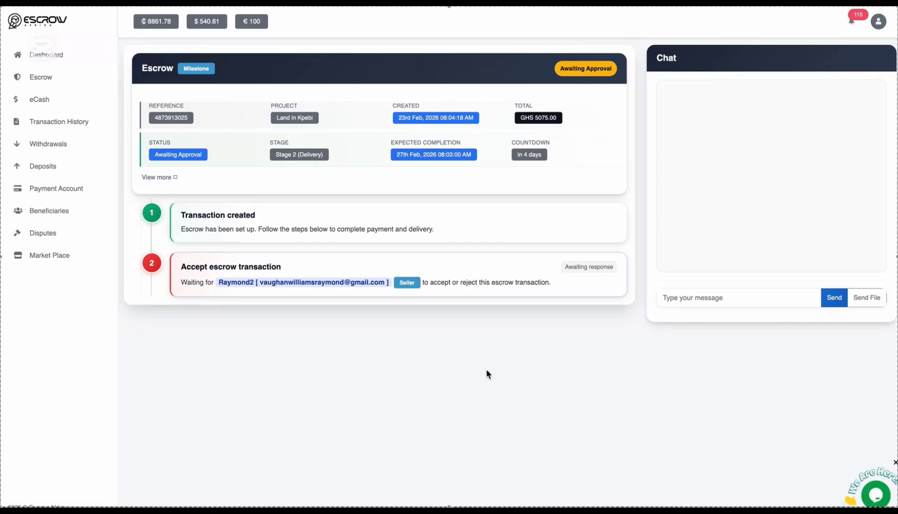
Step: Send the seller the chat message "Hello let us schedule the site visit"
left_click(680, 302)
type("Hello ")
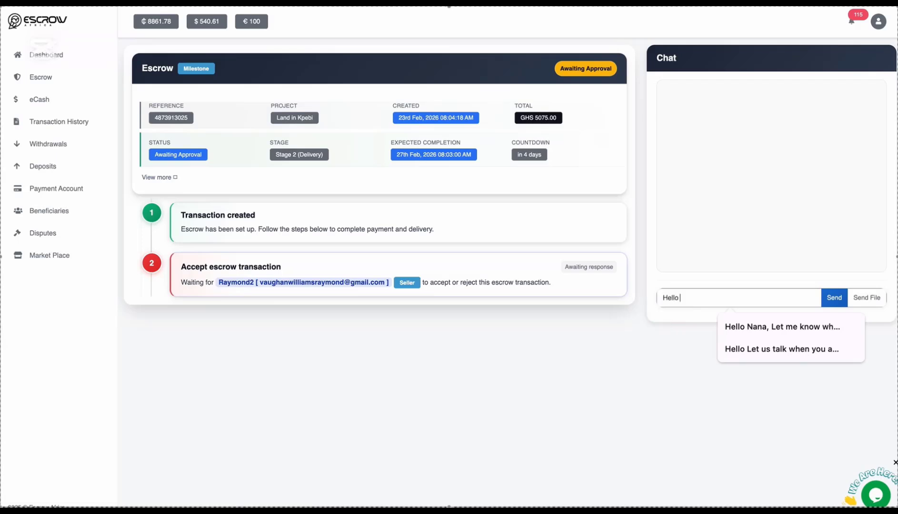
type("let u")
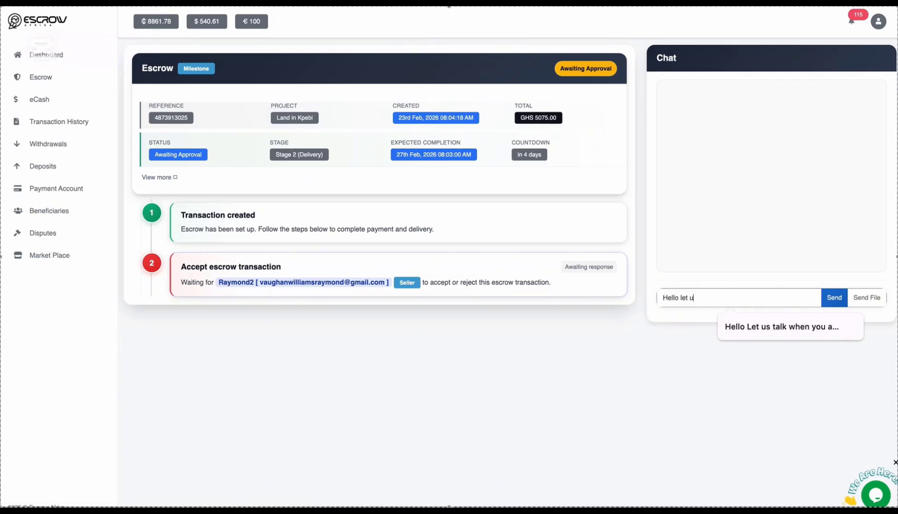
type("s schedul")
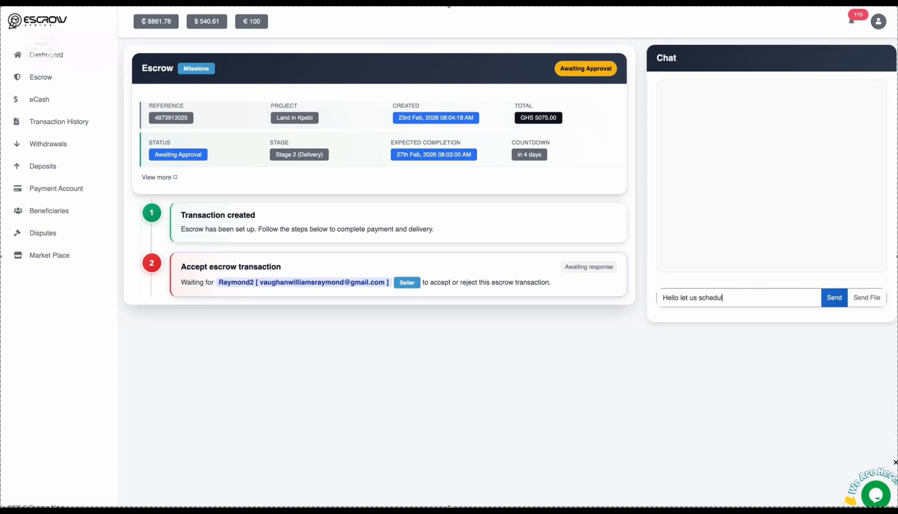
type("e the site visit")
left_click(830, 298)
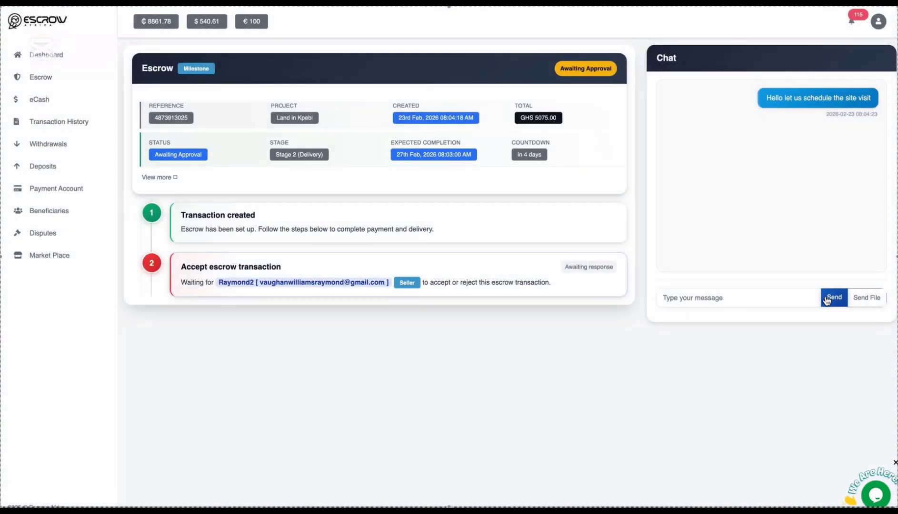
key("super+shift+5")
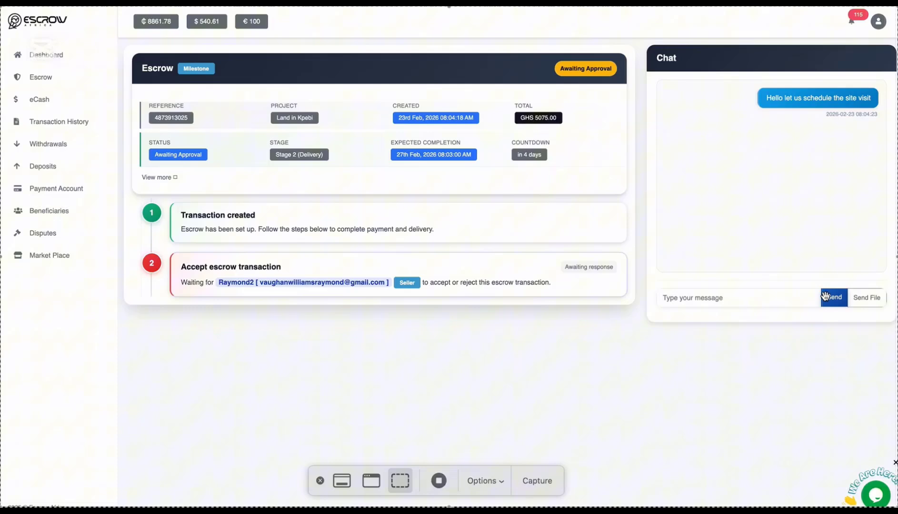
left_click(439, 482)
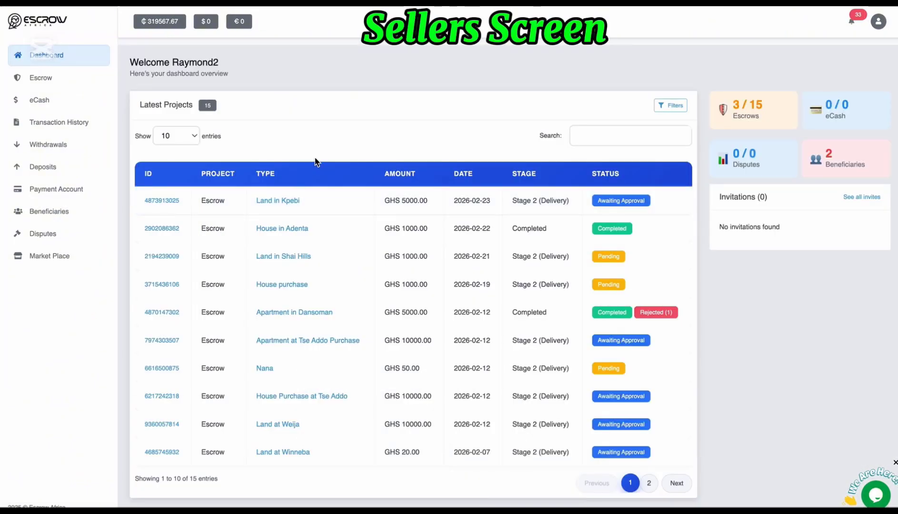
Step: From the seller's account, open the Land in Kpebi escrow and accept the escrow transaction
left_click(274, 201)
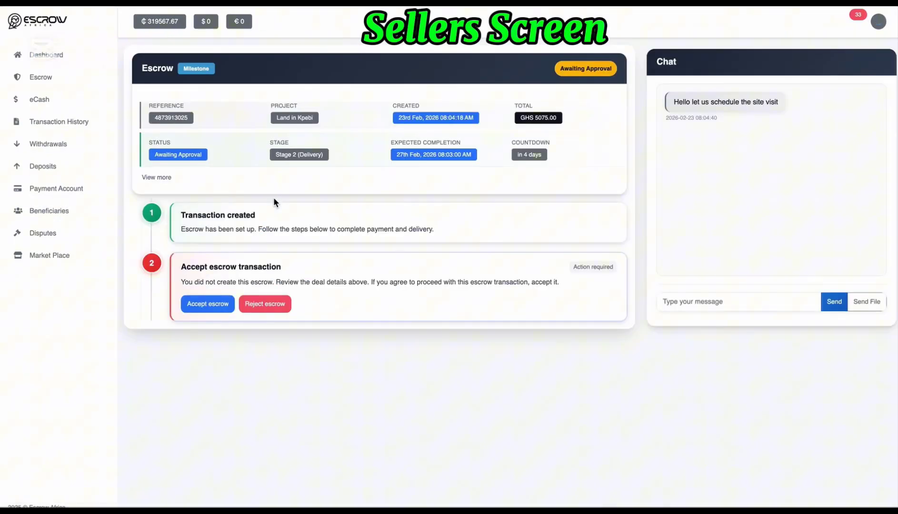
left_click(209, 303)
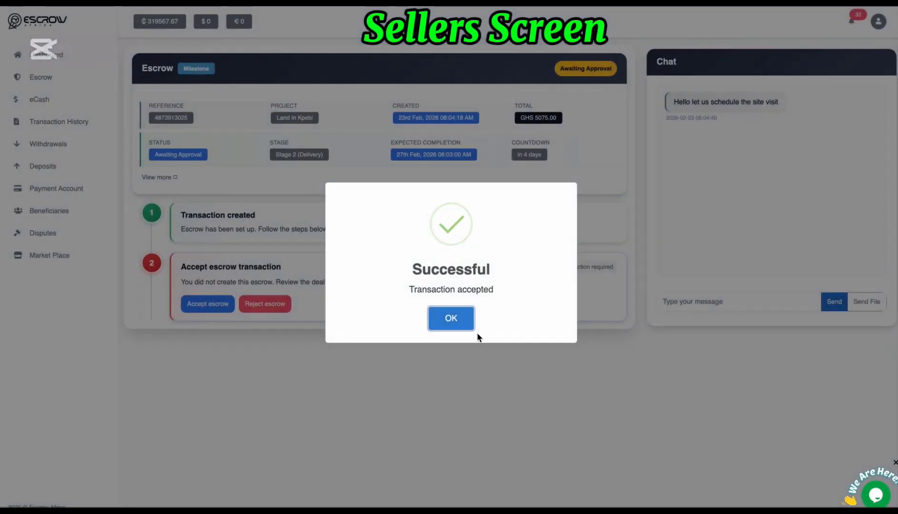
left_click(455, 328)
Step: Accept the agreement document PETSFY3N5UV6P1.png as the seller
scroll(422, 403, "down", 1)
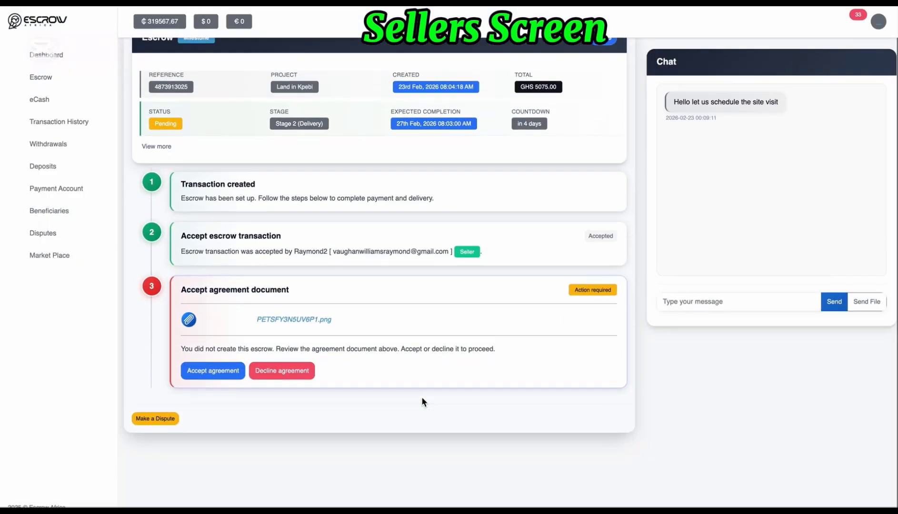
left_click(215, 371)
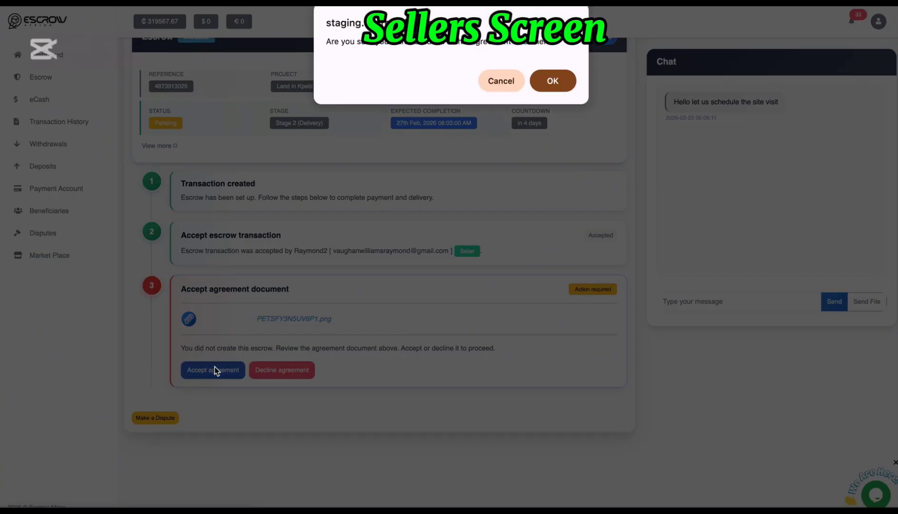
left_click(565, 79)
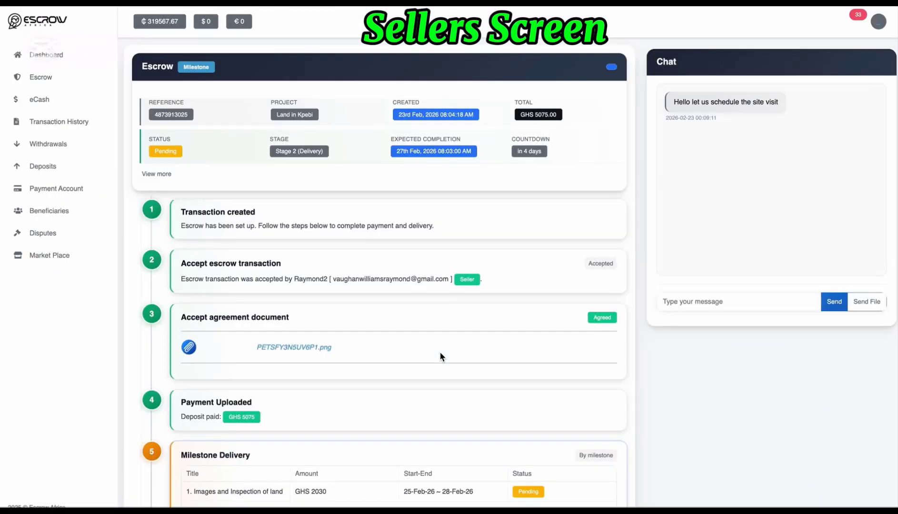
Step: Attach PETSFY3N5UV6P1.png as the delivery document for the "Images and Inspection of land" milestone
scroll(407, 430, "down", 5)
scroll(409, 434, "down", 4)
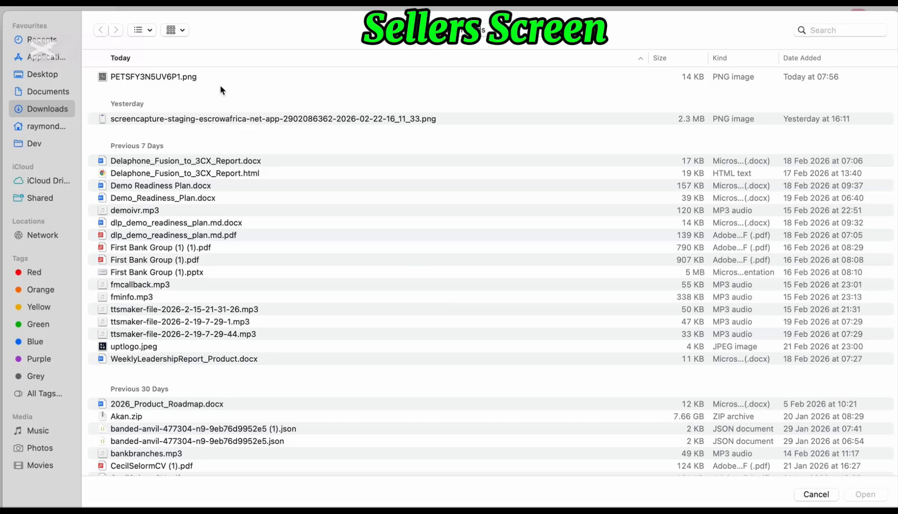
left_click(241, 78)
left_click(865, 495)
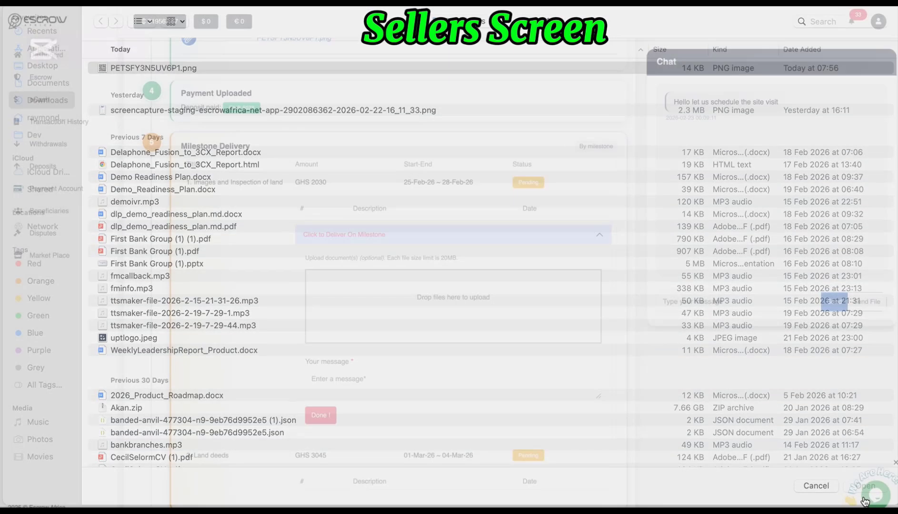
Step: Enter the delivery message "Thanks for showing up for the site inspection" and submit the first milestone's delivery
left_click(388, 413)
type("Thanks for showing up for t")
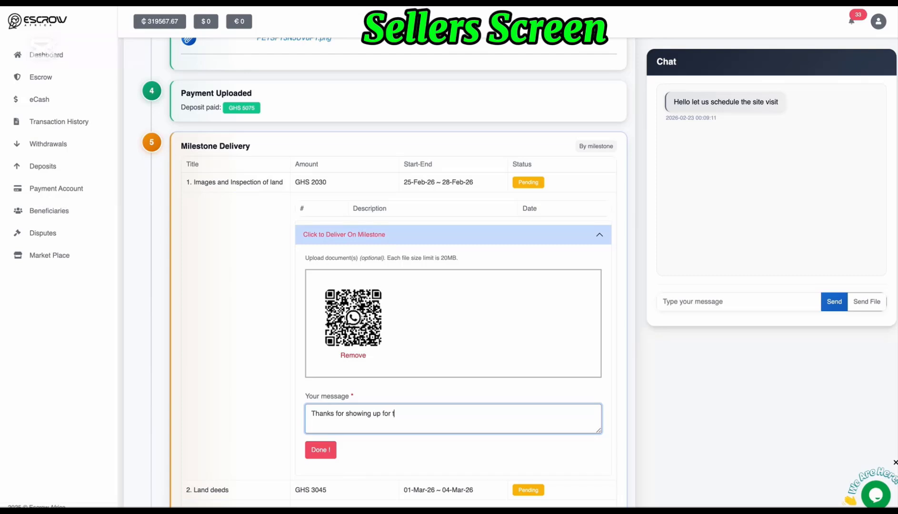
type("he site inspection")
left_click(322, 450)
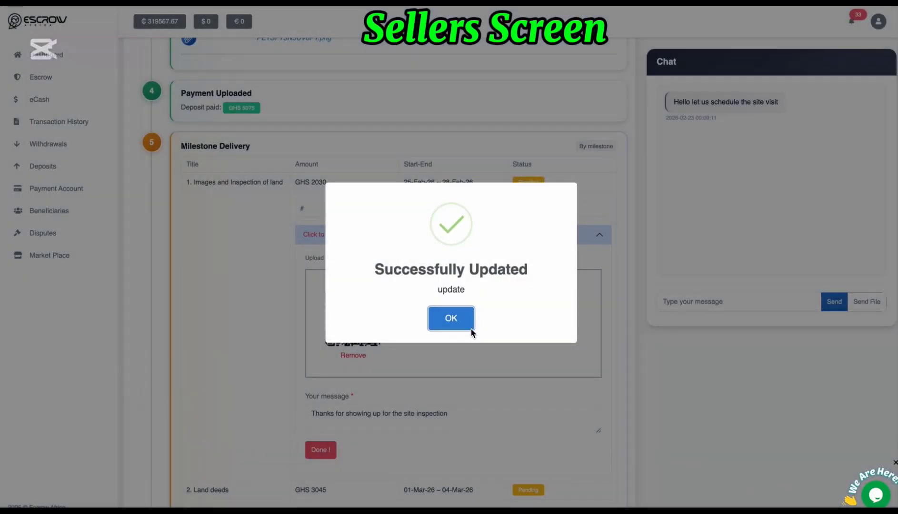
left_click(465, 327)
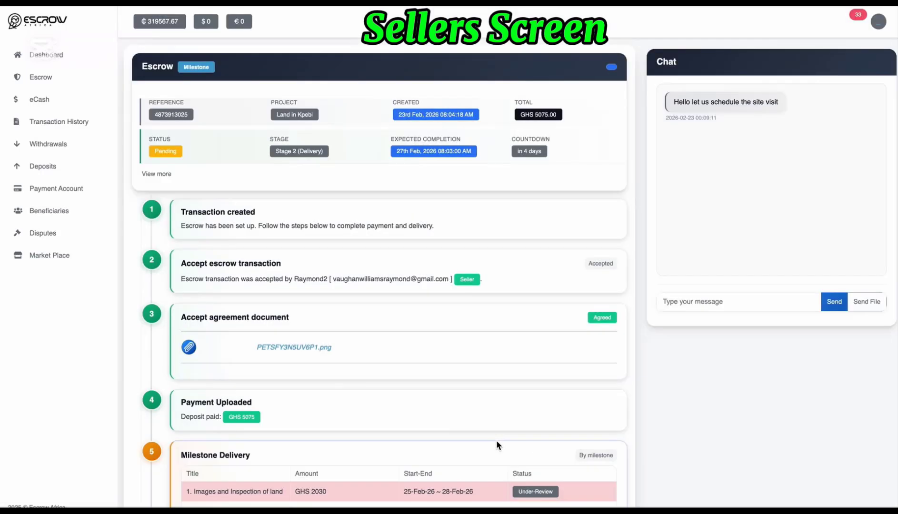
scroll(496, 442, "down", 4)
scroll(496, 445, "down", 1)
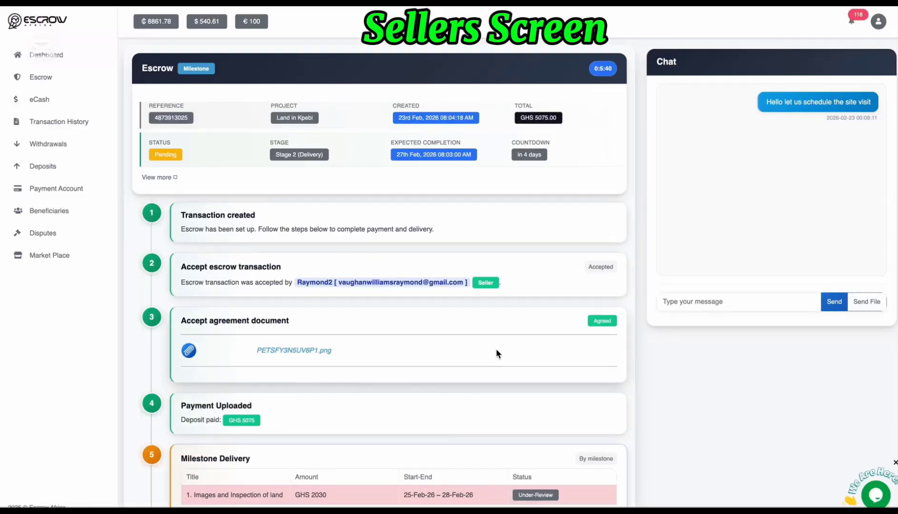
Step: From the buyer's account, accept the "Images and Inspection of land" milestone and authorize its fund release with the emailed verification code
scroll(300, 413, "down", 6)
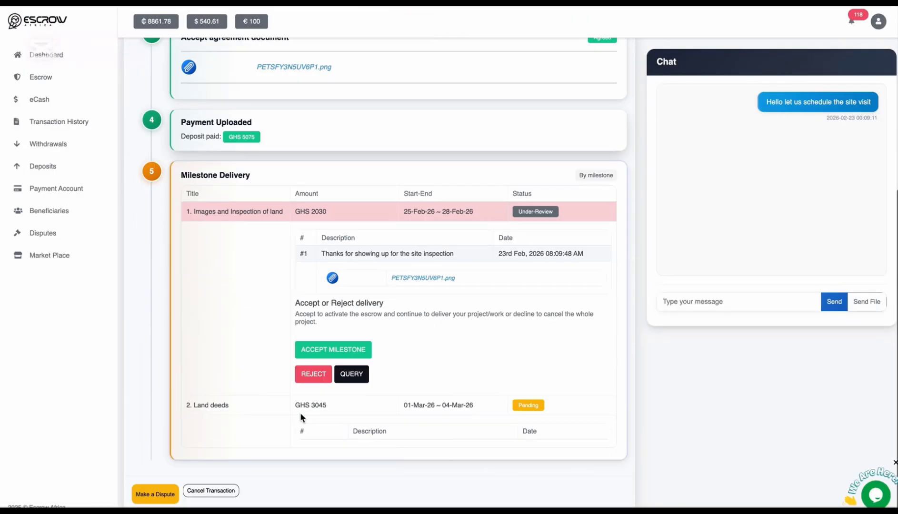
left_click(343, 352)
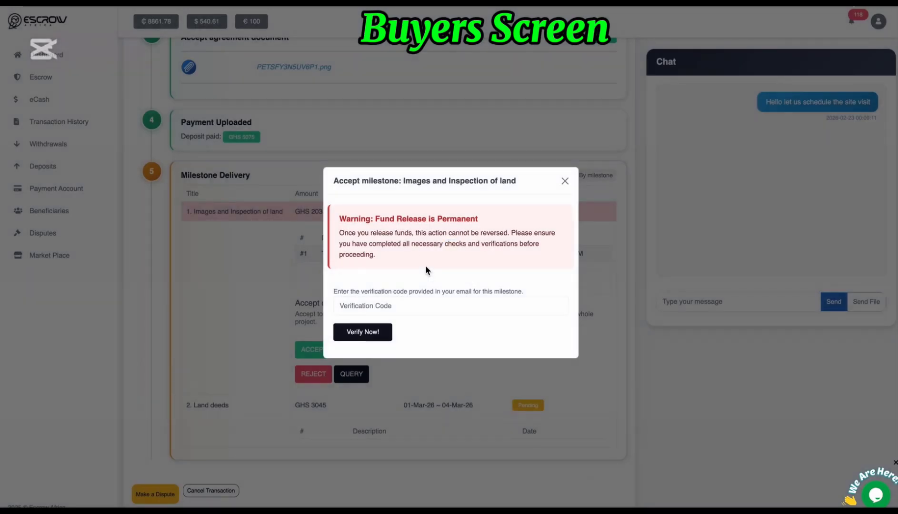
left_click(408, 305)
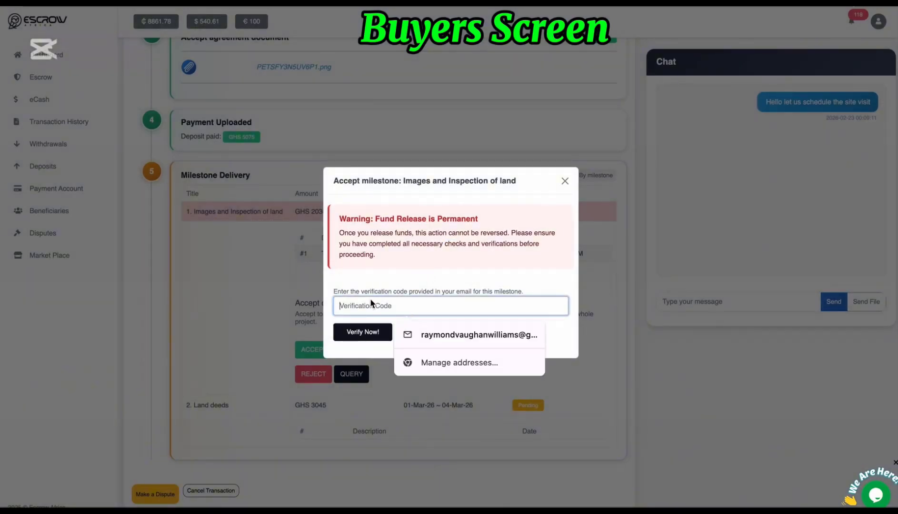
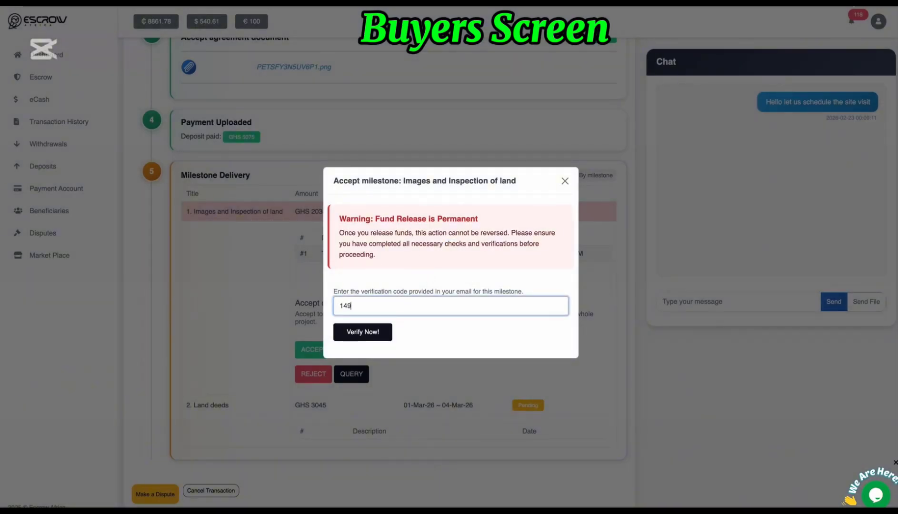
left_click(365, 334)
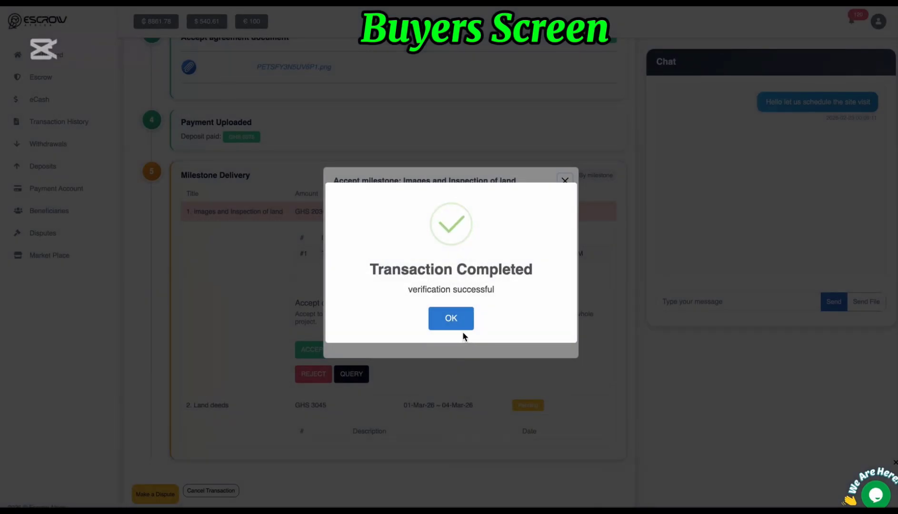
left_click(455, 320)
scroll(455, 433, "down", 5)
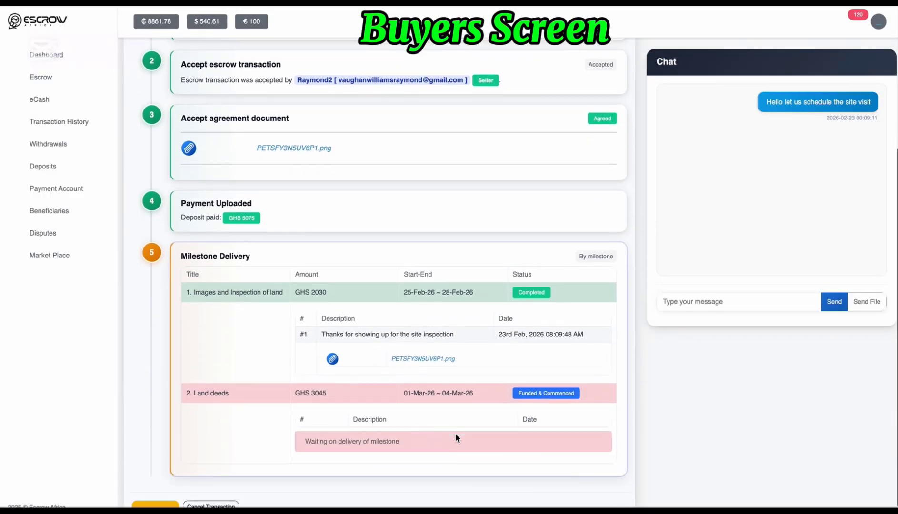
Step: From the seller's account, attach PETSFY3N5UV6P1.png as the delivery document for the "Land deeds" milestone
scroll(456, 434, "down", 1)
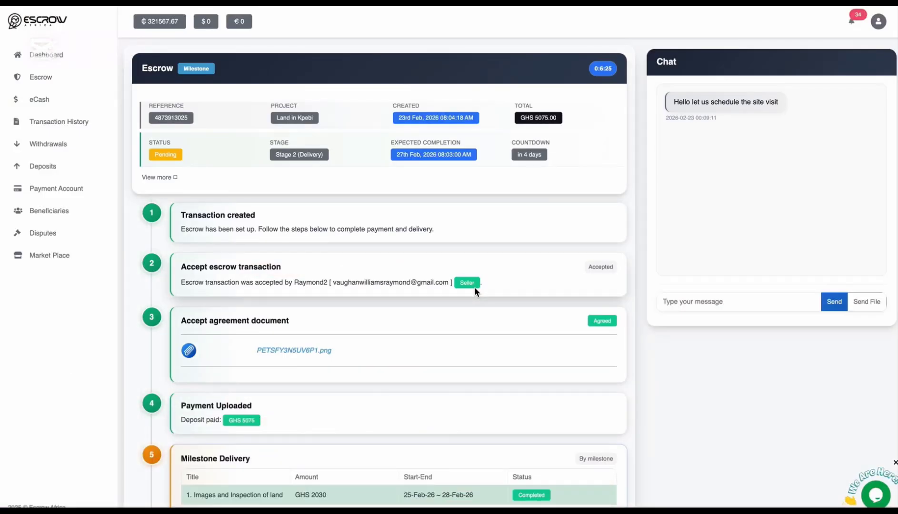
scroll(411, 414, "down", 8)
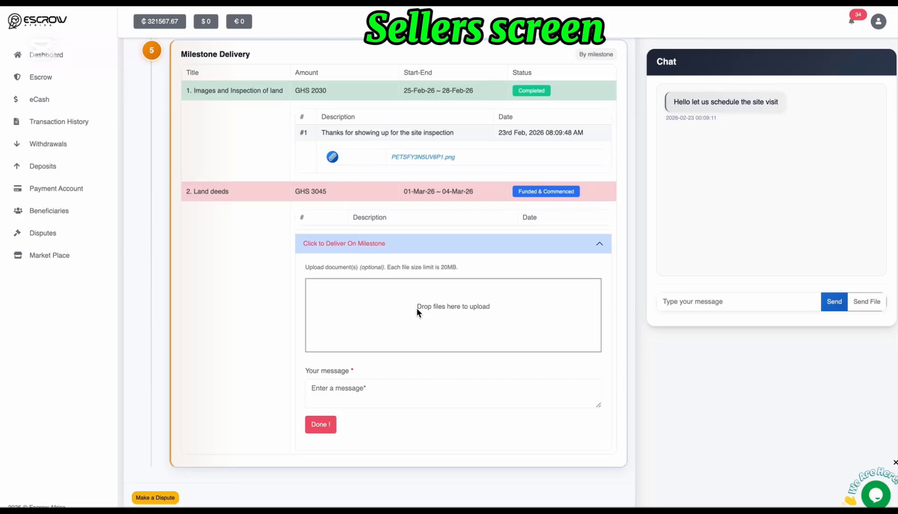
left_click(416, 307)
left_click(244, 77)
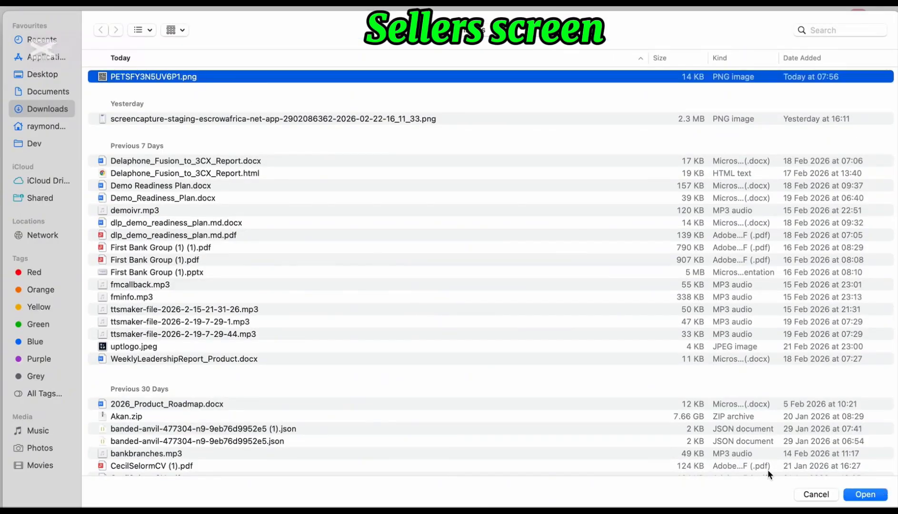
left_click(859, 495)
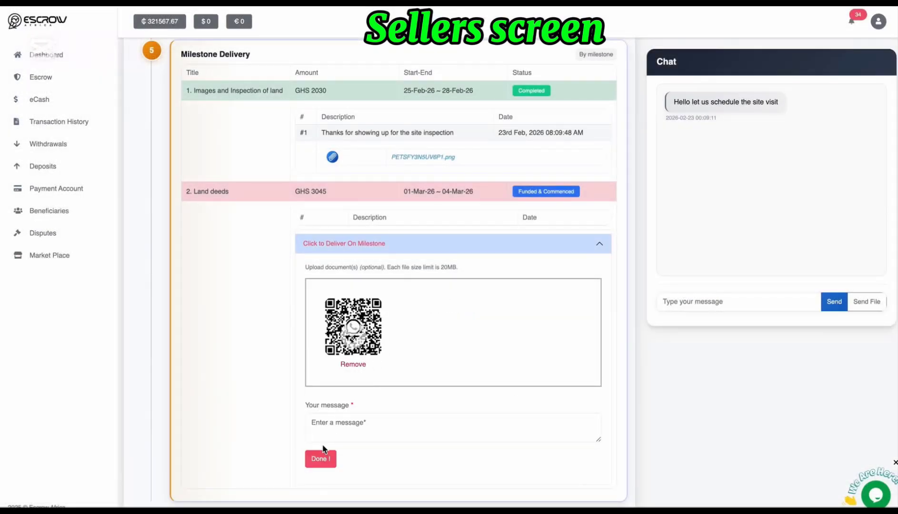
Step: Enter the delivery message "Find the land deeds attached" and submit the "Land deeds" milestone's delivery
left_click(364, 428)
type("Fi")
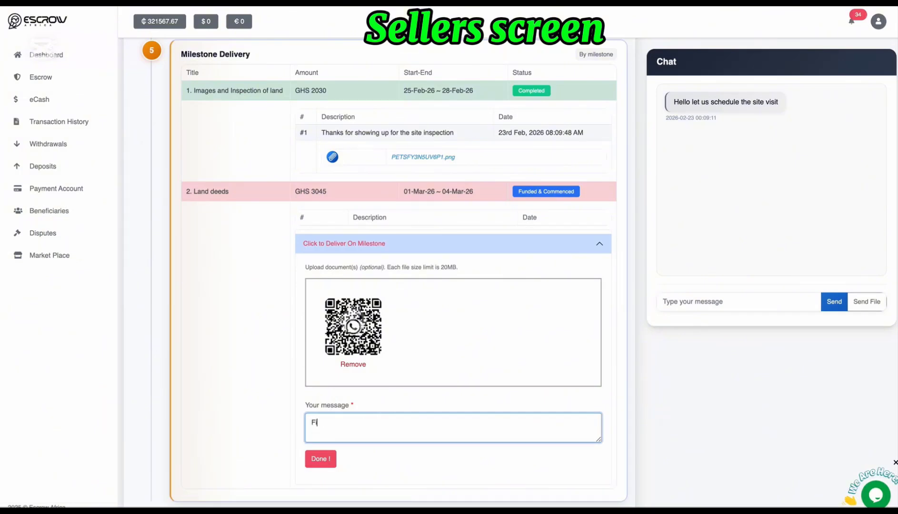
type("nd the land d")
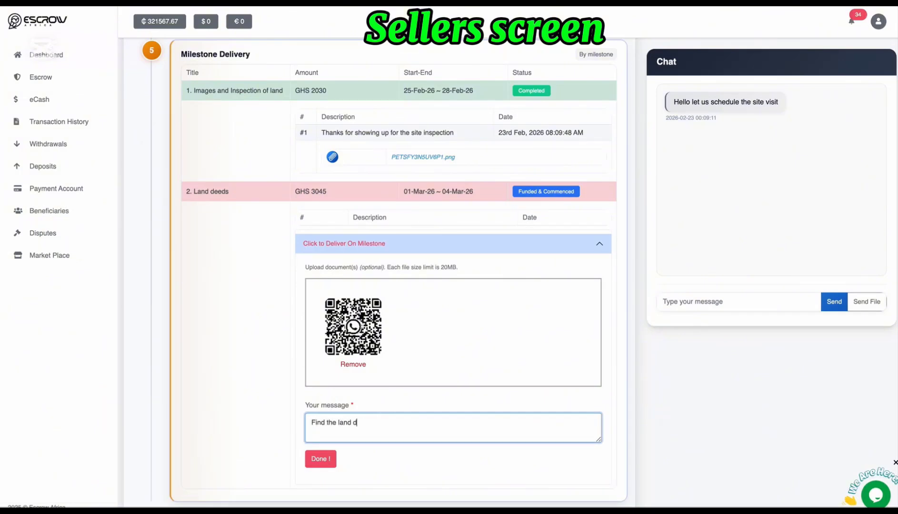
type("eeds attached")
left_click(320, 459)
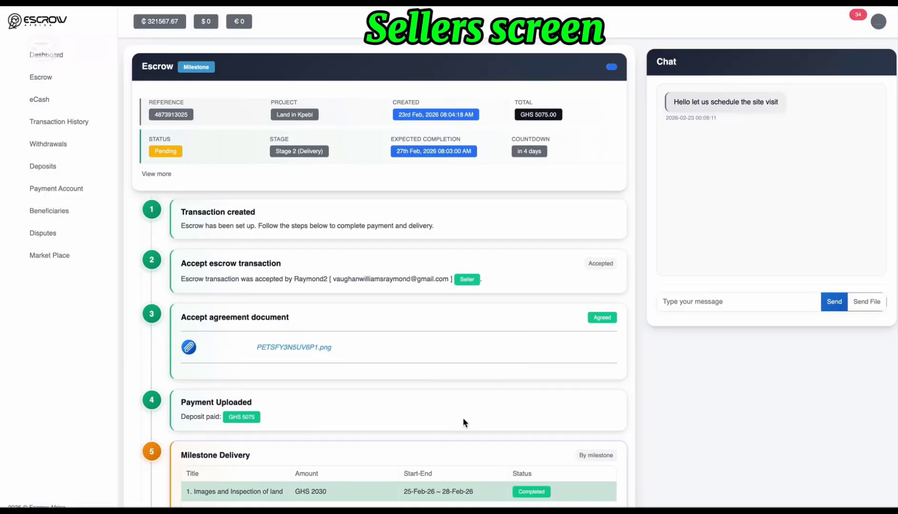
scroll(463, 418, "down", 6)
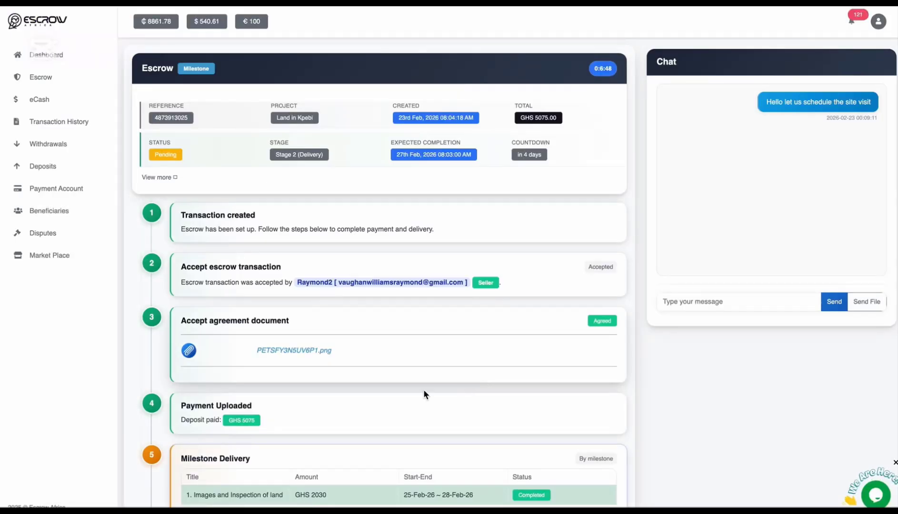
Step: From the buyer's account, accept the "Land deeds" milestone, release its funds with the emailed verification code, and review the escrow's delivery record
scroll(422, 389, "down", 7)
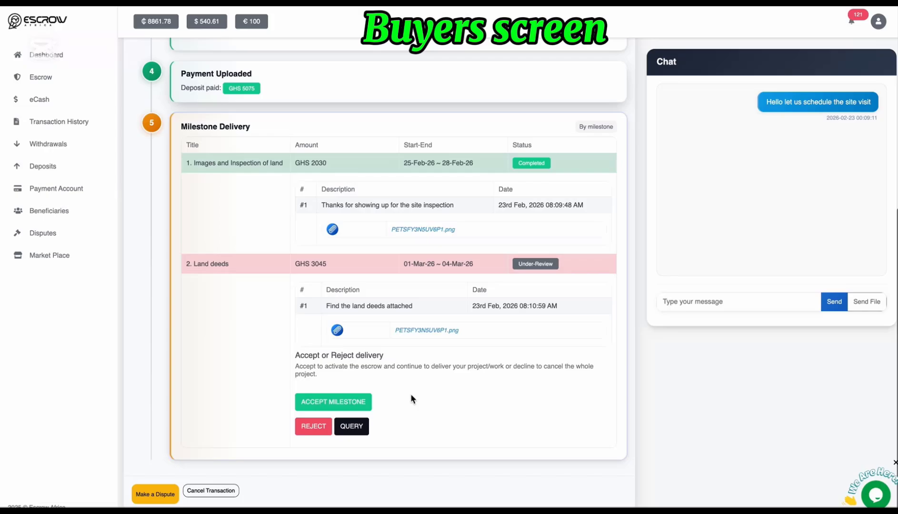
left_click(336, 401)
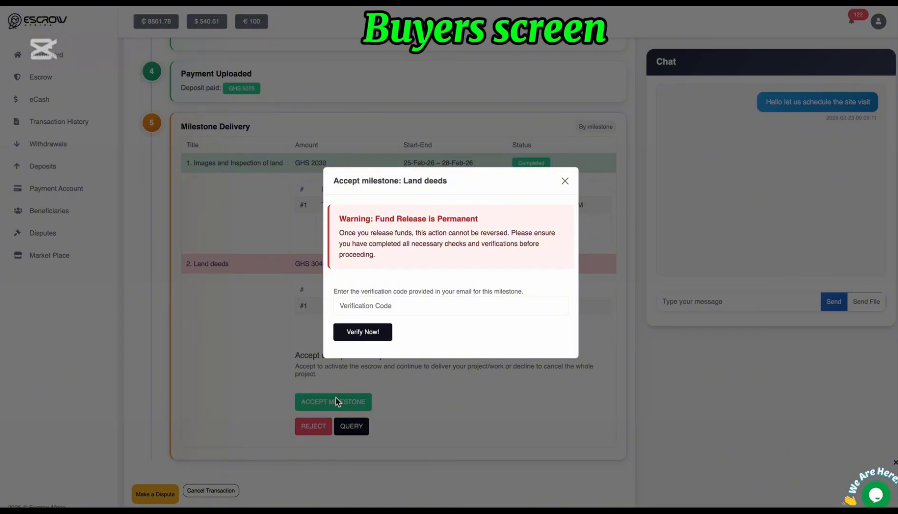
left_click(424, 308)
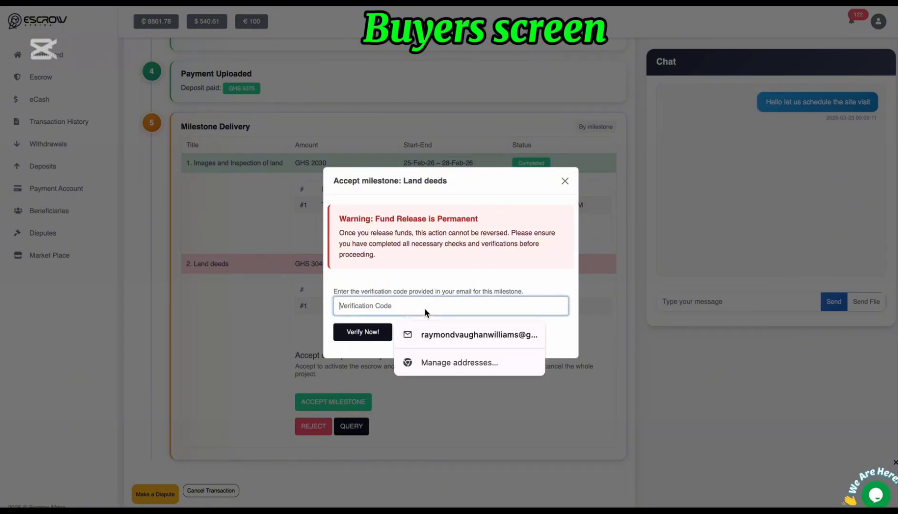
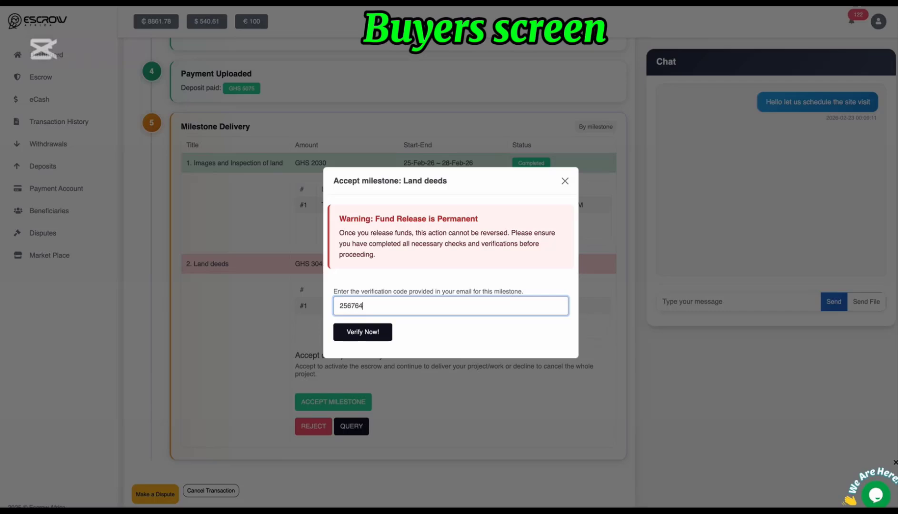
left_click(381, 335)
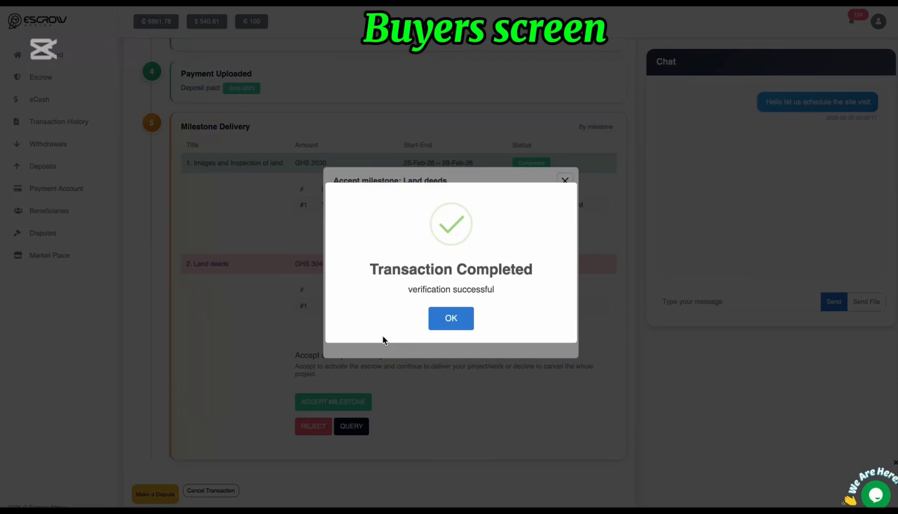
left_click(463, 323)
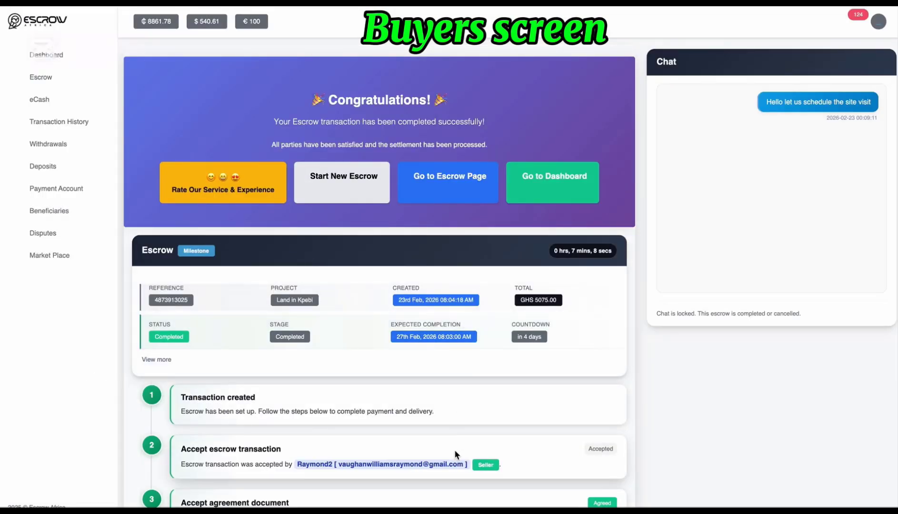
scroll(454, 452, "down", 6)
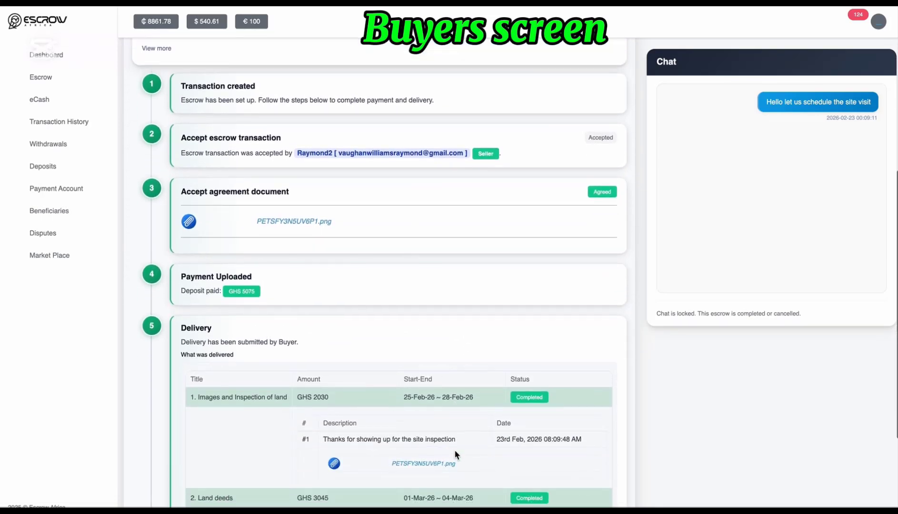
scroll(456, 455, "down", 3)
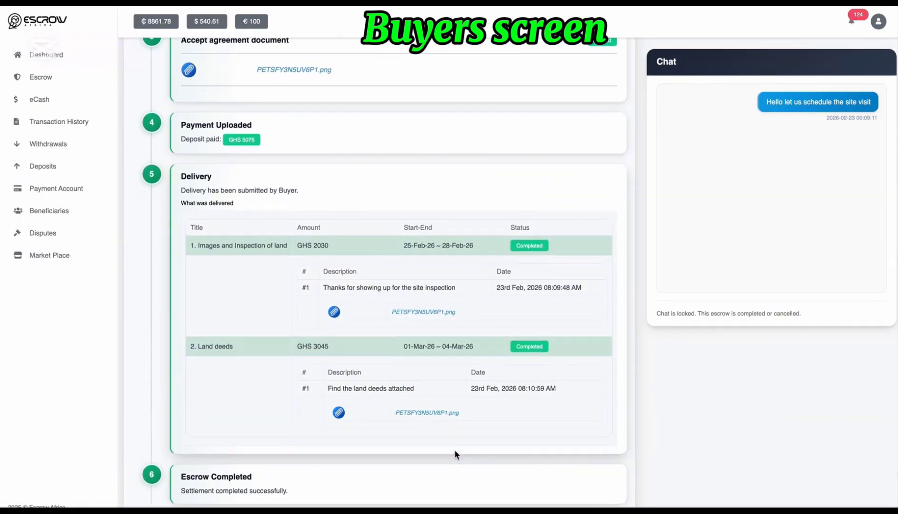